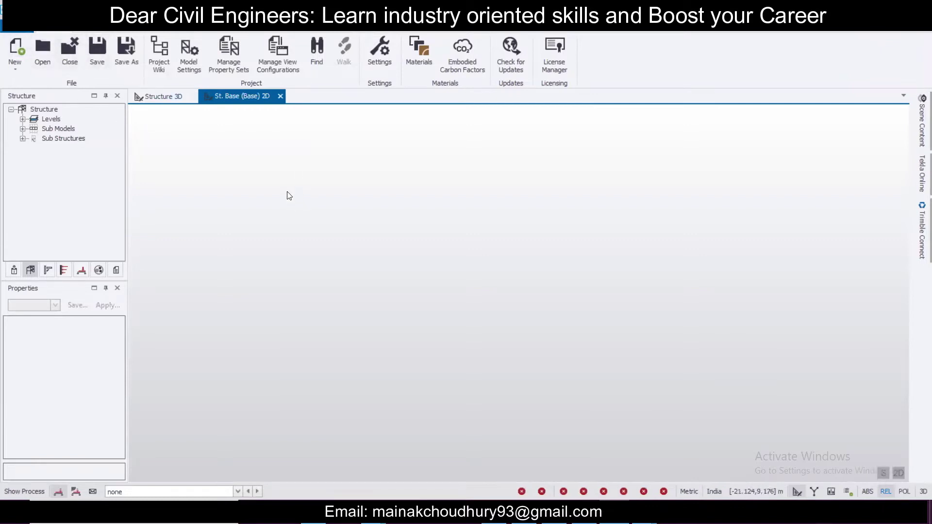
Add a construction level below Base in the construction levels and set its level to -1.5 m
{"action": "left_click", "coordinate": [180, 32]}
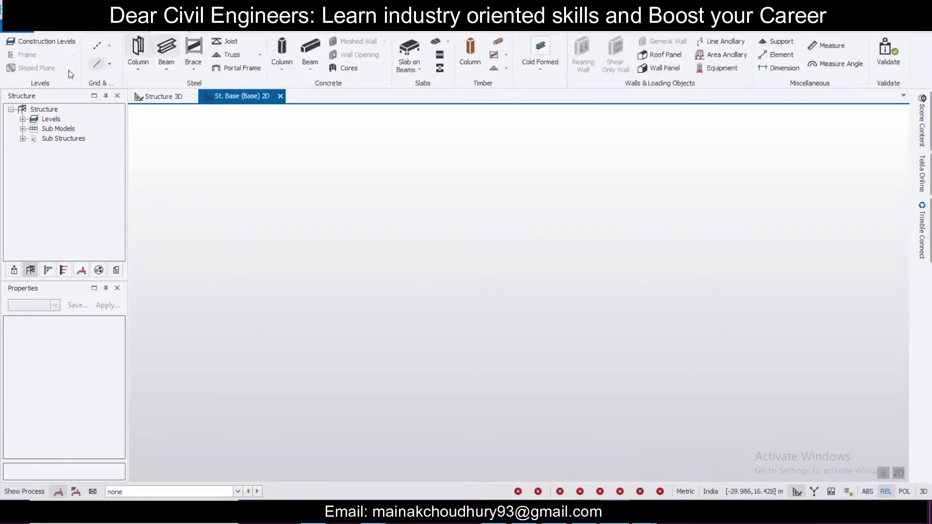
{"action": "left_click", "coordinate": [65, 42]}
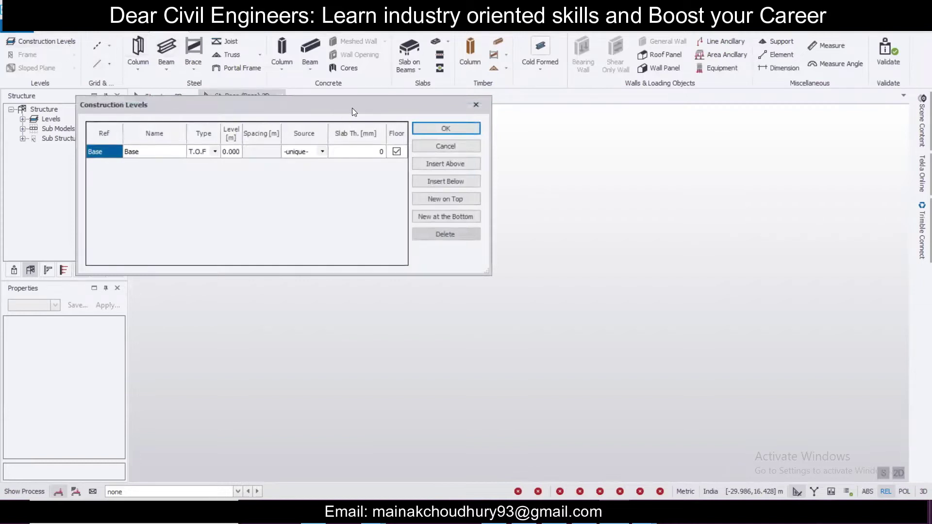
{"action": "left_click", "coordinate": [433, 181]}
{"action": "left_click", "coordinate": [433, 181]}
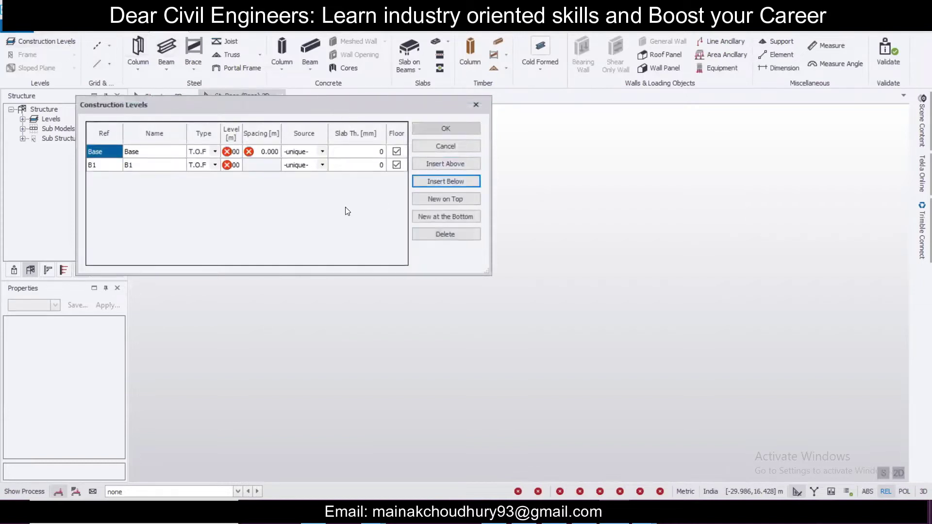
{"action": "left_click", "coordinate": [234, 167]}
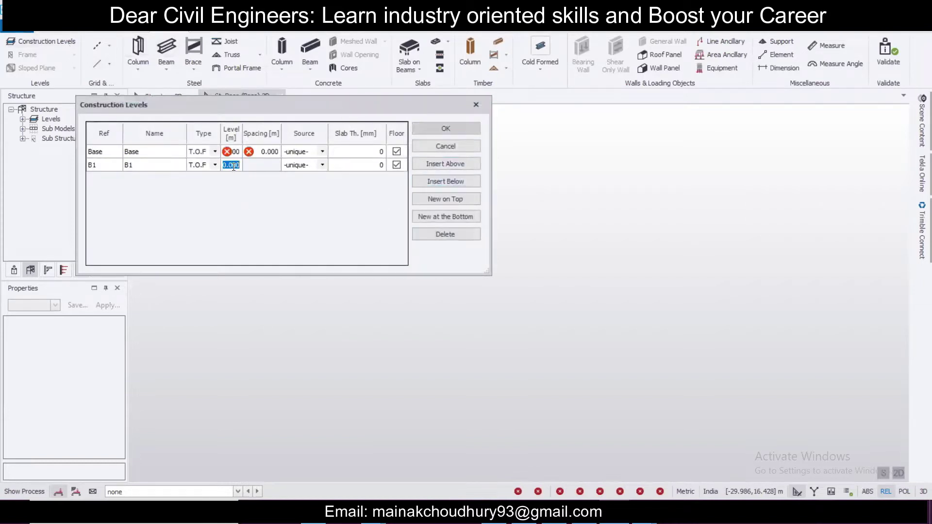
{"action": "type", "text": "-1.5"}
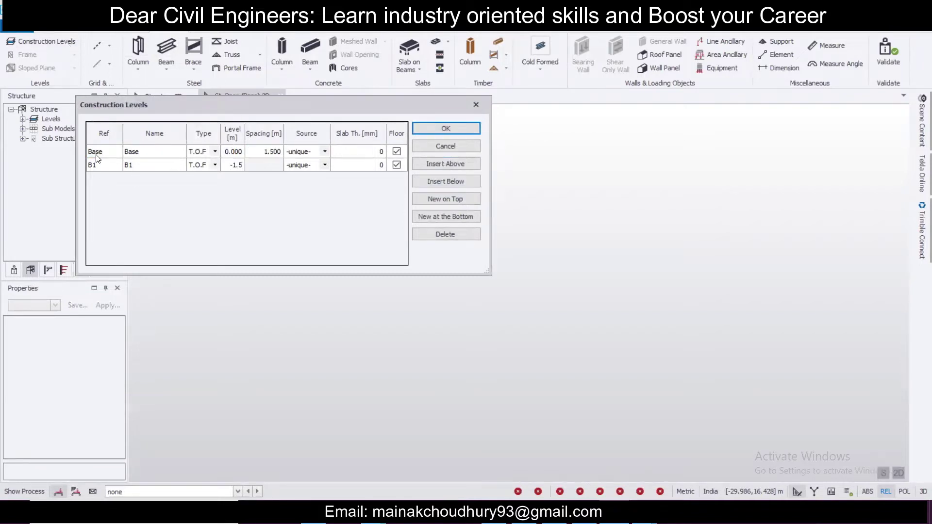
Insert a construction level above Base and set its type to T.O.S
{"action": "left_click", "coordinate": [96, 154]}
{"action": "left_click", "coordinate": [447, 160]}
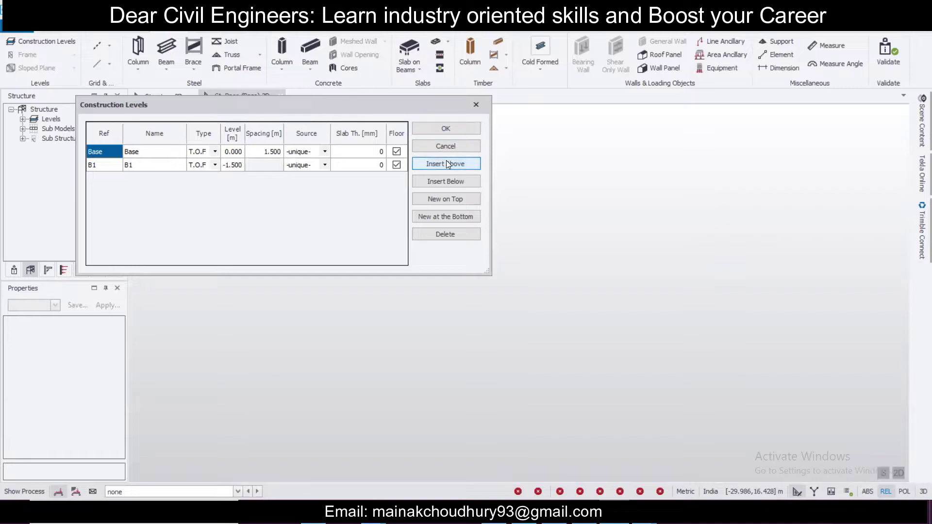
{"action": "left_click", "coordinate": [215, 152]}
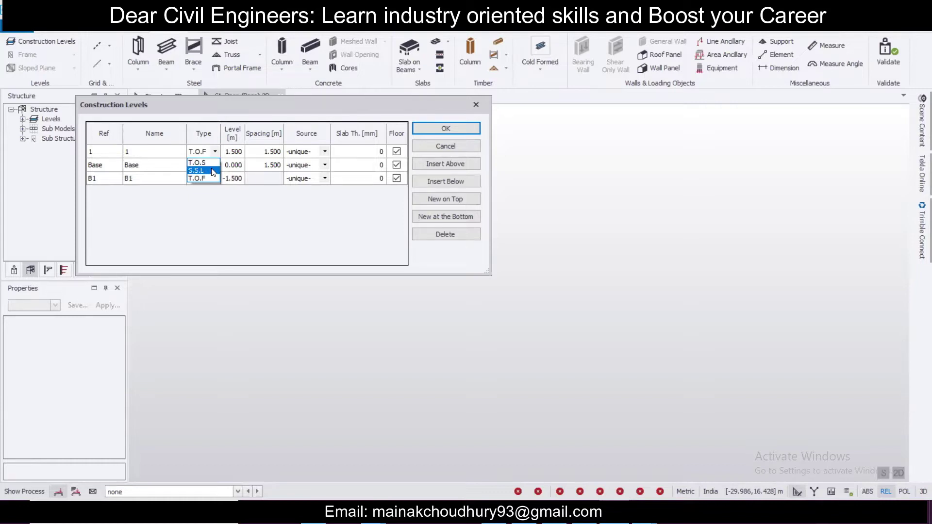
{"action": "left_click", "coordinate": [203, 163]}
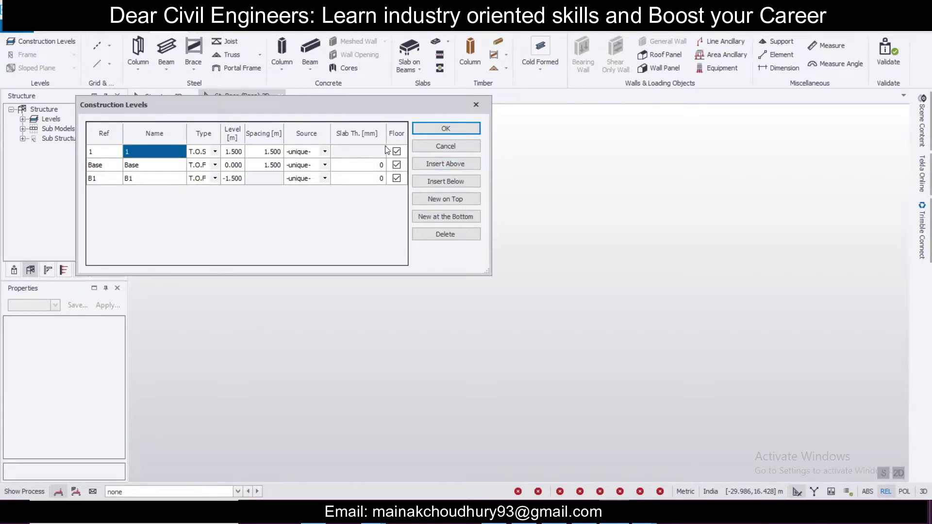
Insert level 2 above level 1 with 1.5 m spacing, and set level 1's spacing to 3 m
{"action": "left_click", "coordinate": [439, 164]}
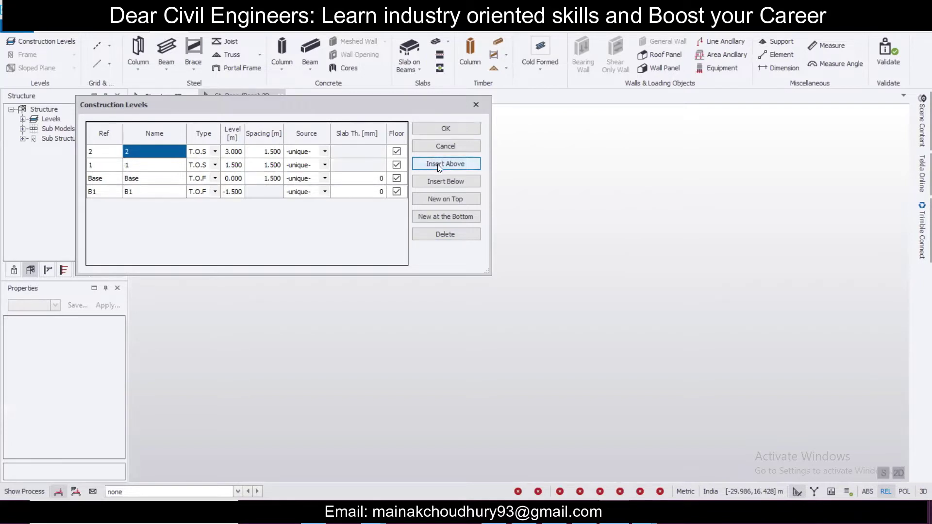
{"action": "left_click", "coordinate": [260, 152]}
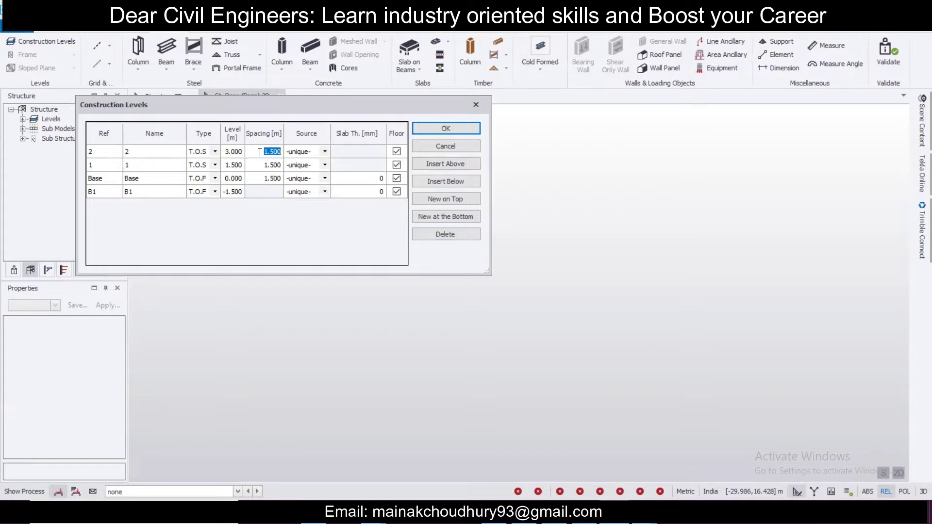
{"action": "type", "text": "1.5"}
{"action": "left_click", "coordinate": [266, 166]}
{"action": "left_click", "coordinate": [267, 166]}
{"action": "type", "text": "3"}
{"action": "left_click", "coordinate": [262, 183]}
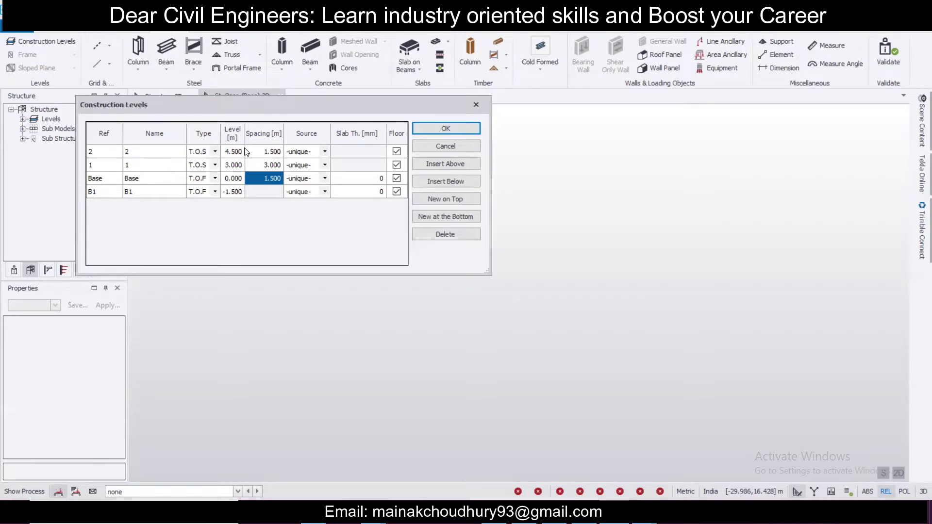
{"action": "left_click", "coordinate": [450, 132]}
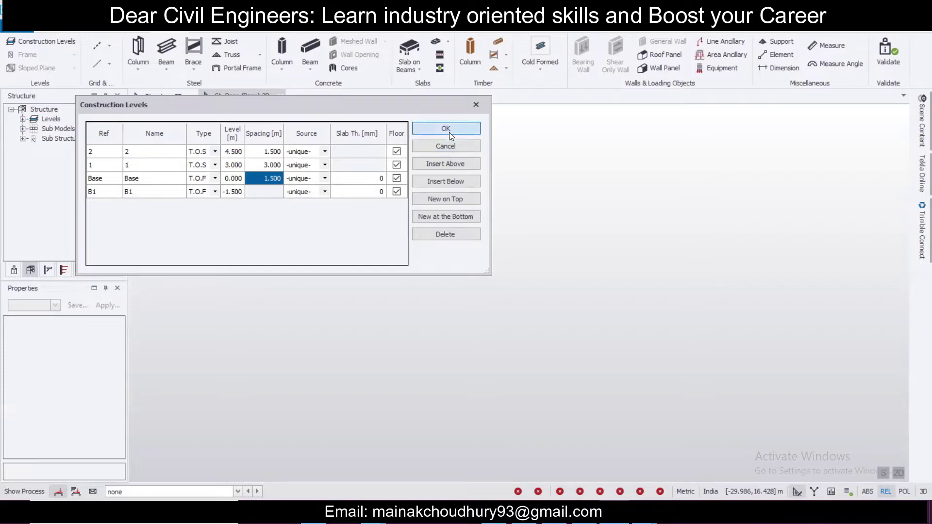
Start a rectangular grid at the origin with lines in both directions and 2 regular X bays of 5 m
{"action": "left_click", "coordinate": [109, 46]}
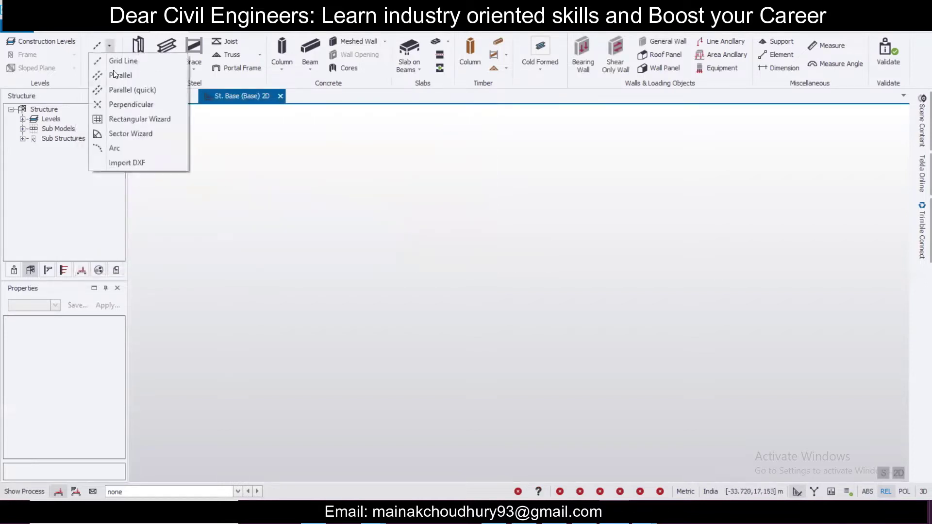
{"action": "left_click", "coordinate": [127, 119]}
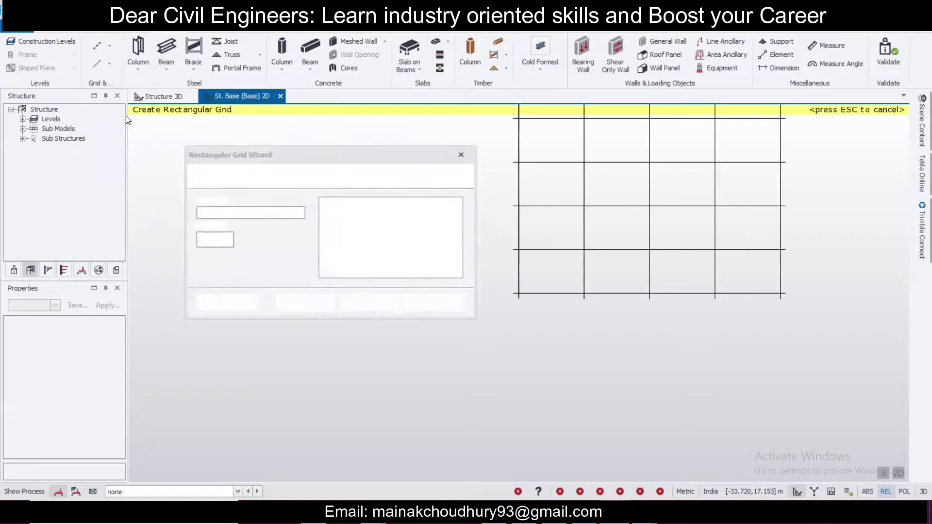
{"action": "left_click", "coordinate": [360, 301]}
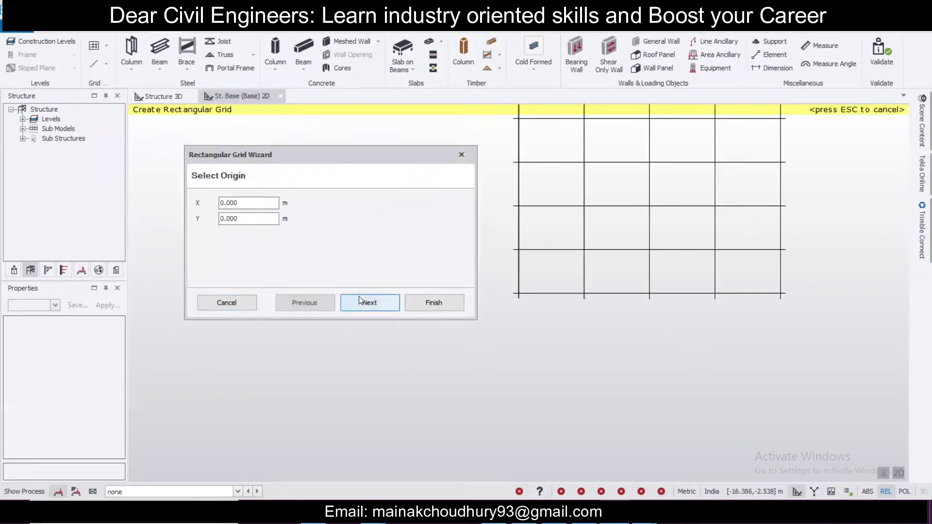
{"action": "left_click", "coordinate": [359, 302]}
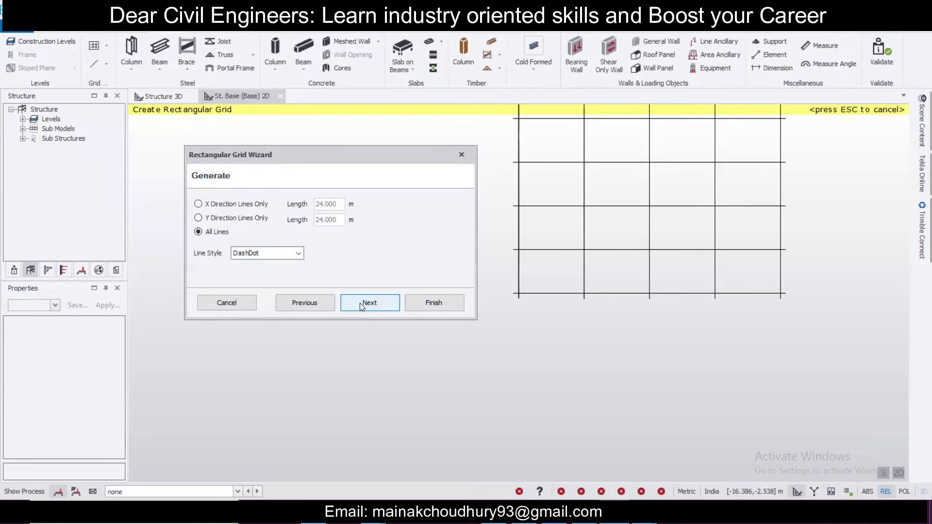
{"action": "left_click", "coordinate": [360, 302]}
{"action": "left_click", "coordinate": [284, 209]}
{"action": "key", "text": "BackSpace"}
{"action": "type", "text": "2"}
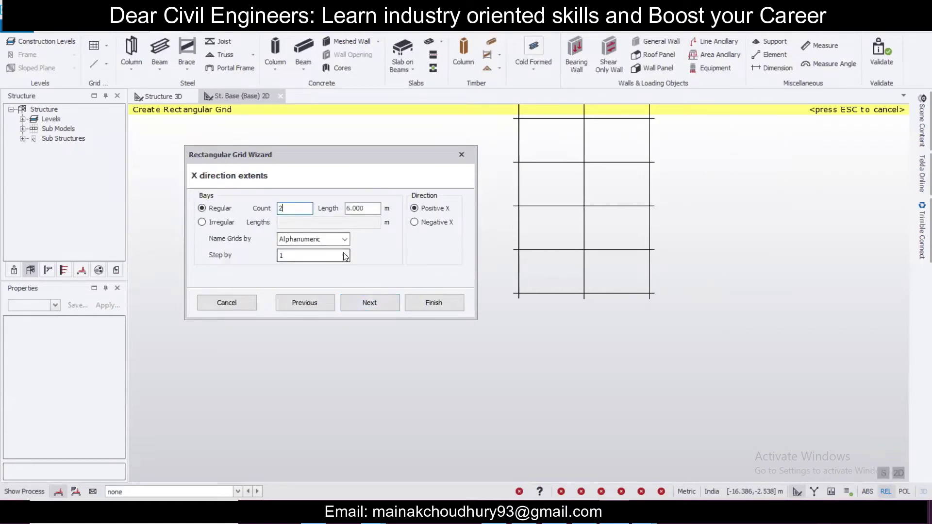
{"action": "double_click", "coordinate": [368, 208]}
{"action": "type", "text": "5"}
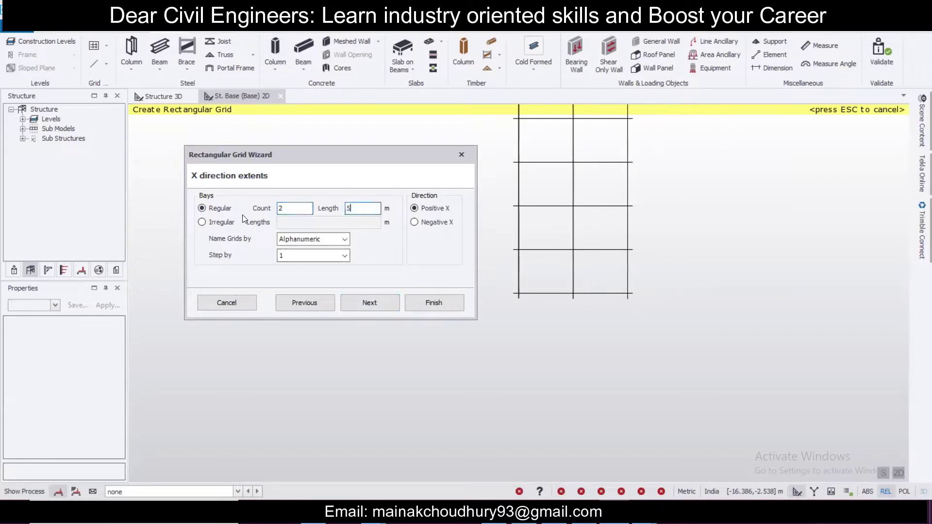
Give the grid 2 regular Y bays of 5 m and generate it
{"action": "left_click", "coordinate": [348, 302]}
{"action": "type", "text": "6"}
{"action": "key", "text": "BackSpace"}
{"action": "type", "text": "2"}
{"action": "key", "text": "Tab"}
{"action": "type", "text": "5"}
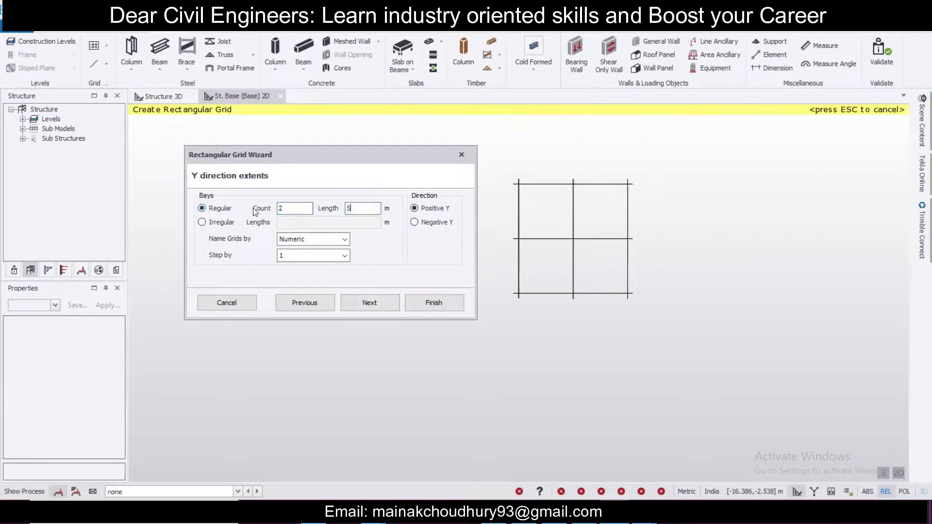
{"action": "left_click", "coordinate": [372, 302]}
{"action": "left_click", "coordinate": [372, 302]}
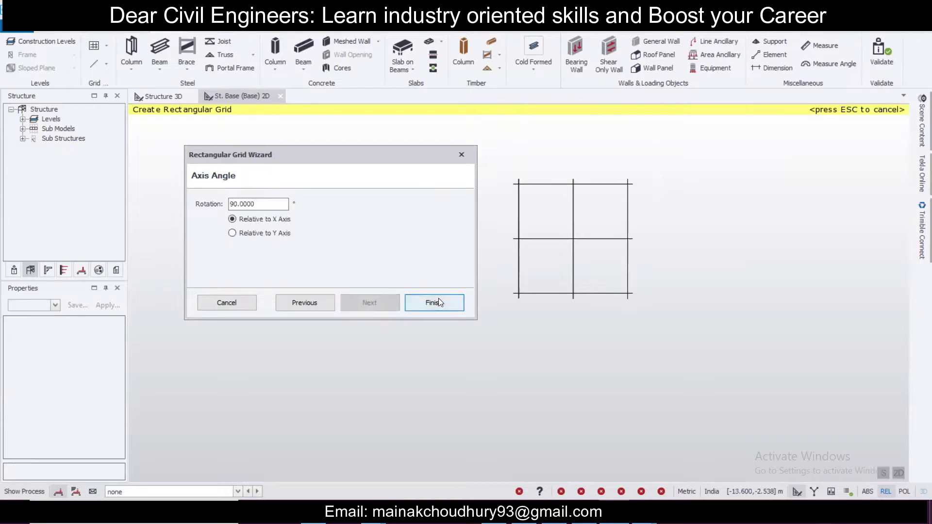
{"action": "left_click", "coordinate": [439, 300]}
{"action": "scroll", "coordinate": [372, 221], "scroll_direction": "down", "scroll_amount": 1}
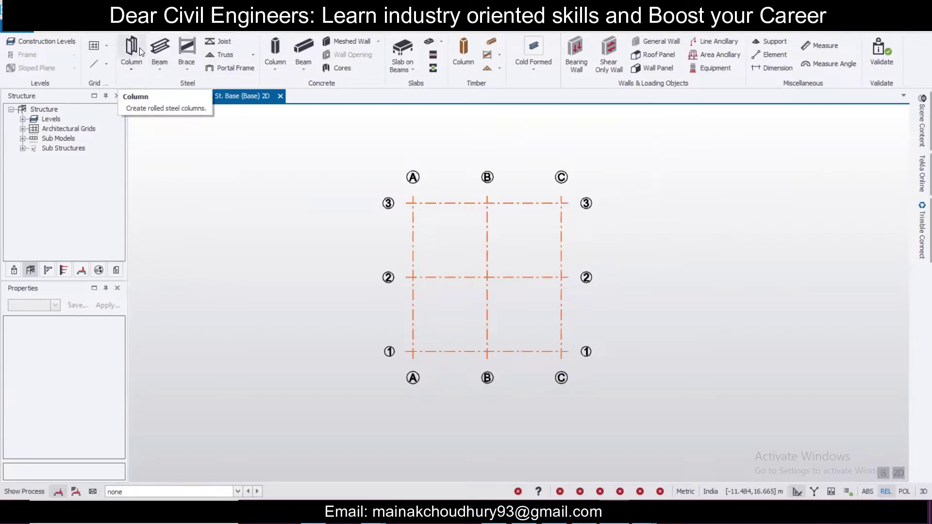
Start a rolled steel column and set its grade to Fe 490
{"action": "left_click", "coordinate": [130, 69]}
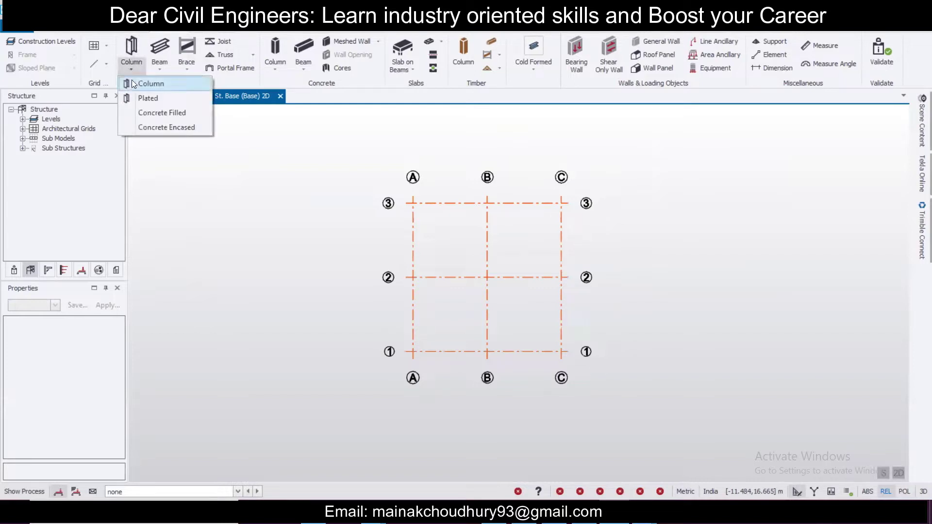
{"action": "left_click", "coordinate": [133, 82]}
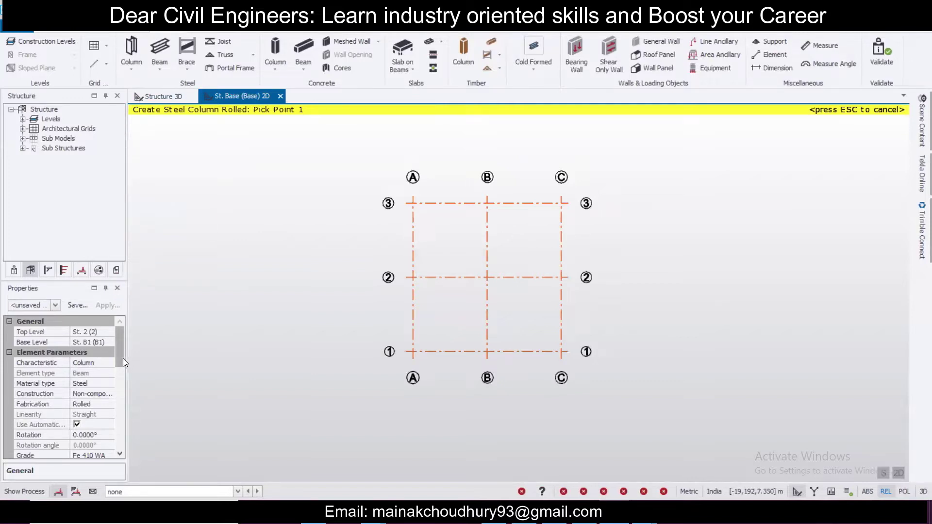
{"action": "scroll", "coordinate": [118, 361], "scroll_direction": "down", "scroll_amount": 1}
{"action": "left_click", "coordinate": [99, 427]}
{"action": "left_click", "coordinate": [109, 424]}
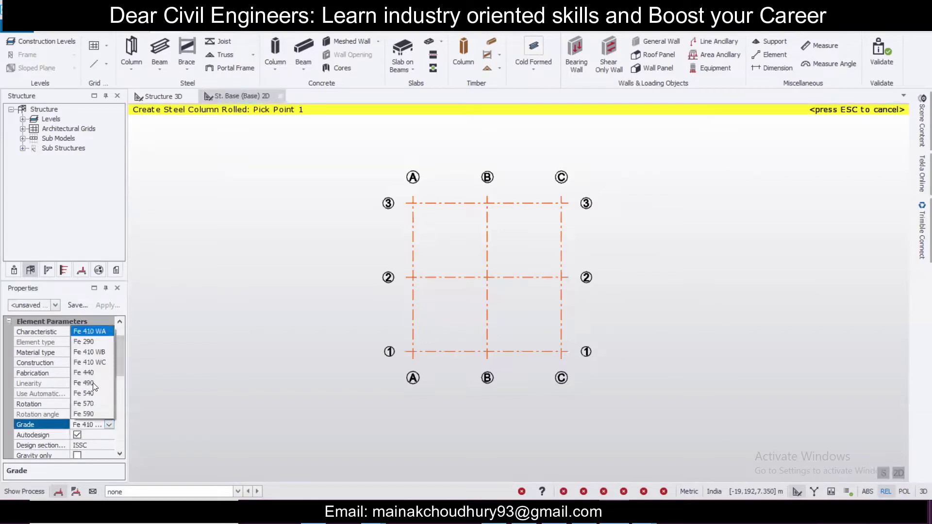
{"action": "left_click", "coordinate": [89, 382]}
Choose the 250 mm deep, mass 37.3 section from Medium Beams (SAIL) for the column, keeping the ISSC design section order
{"action": "scroll", "coordinate": [119, 370], "scroll_direction": "down", "scroll_amount": 2}
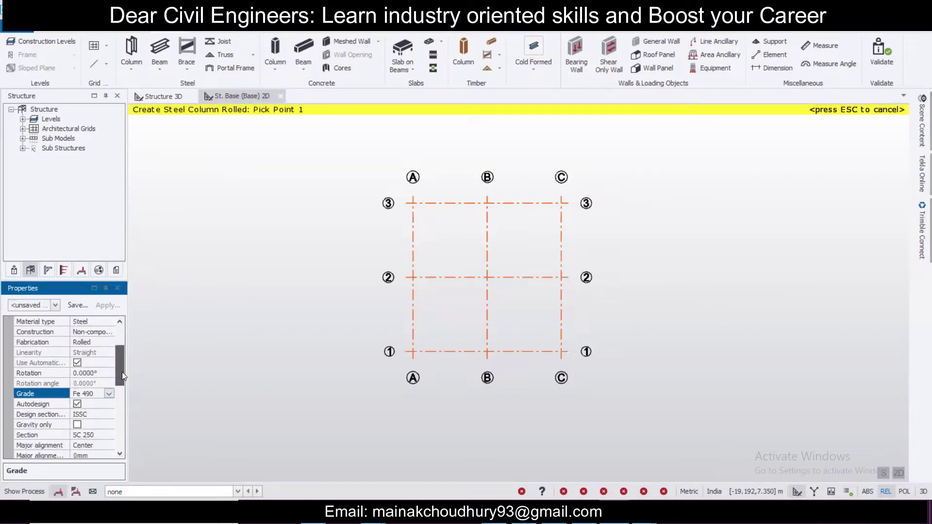
{"action": "left_click", "coordinate": [106, 404]}
{"action": "left_click", "coordinate": [108, 405]}
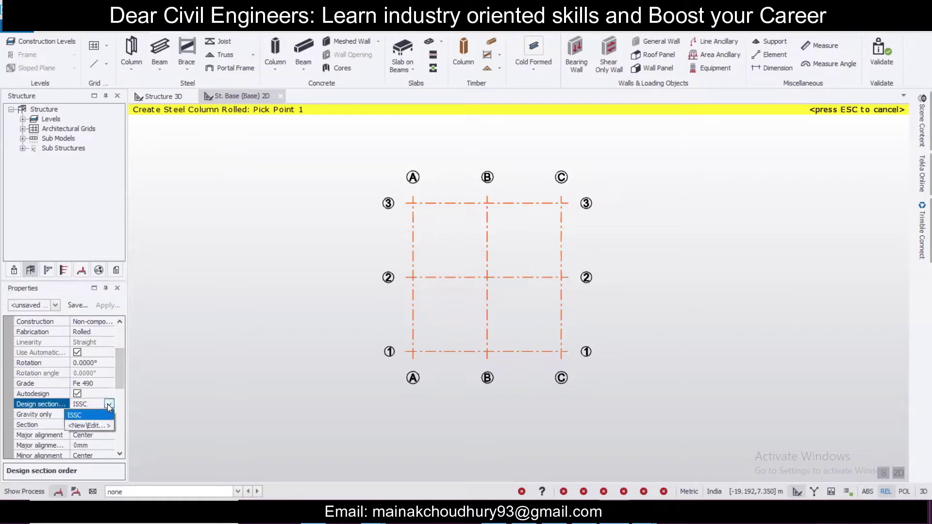
{"action": "left_click", "coordinate": [107, 404]}
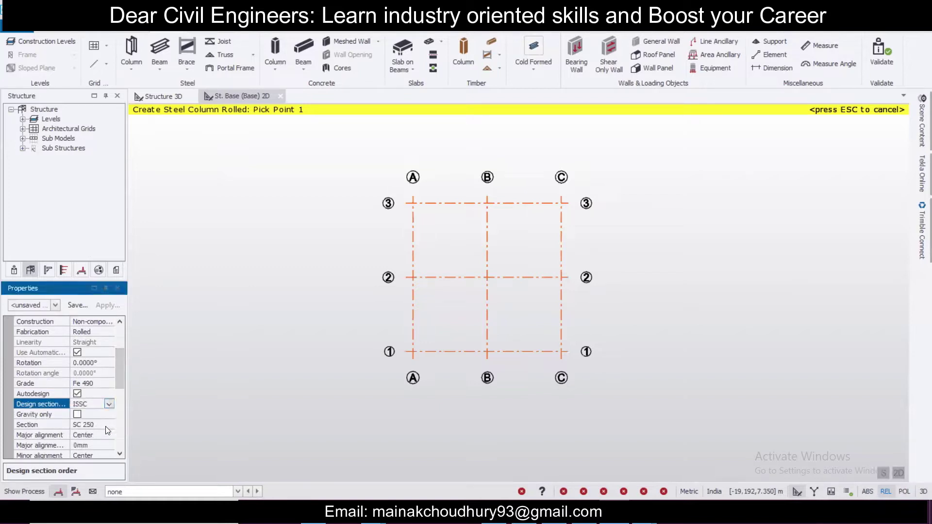
{"action": "left_click", "coordinate": [106, 426]}
{"action": "left_click", "coordinate": [108, 426]}
{"action": "left_click", "coordinate": [101, 440]}
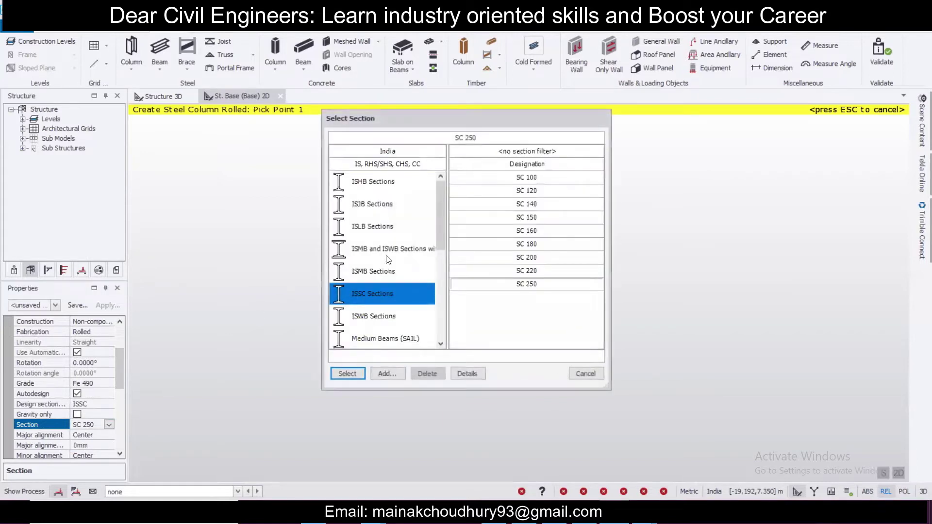
{"action": "scroll", "coordinate": [386, 241], "scroll_direction": "down", "scroll_amount": 1}
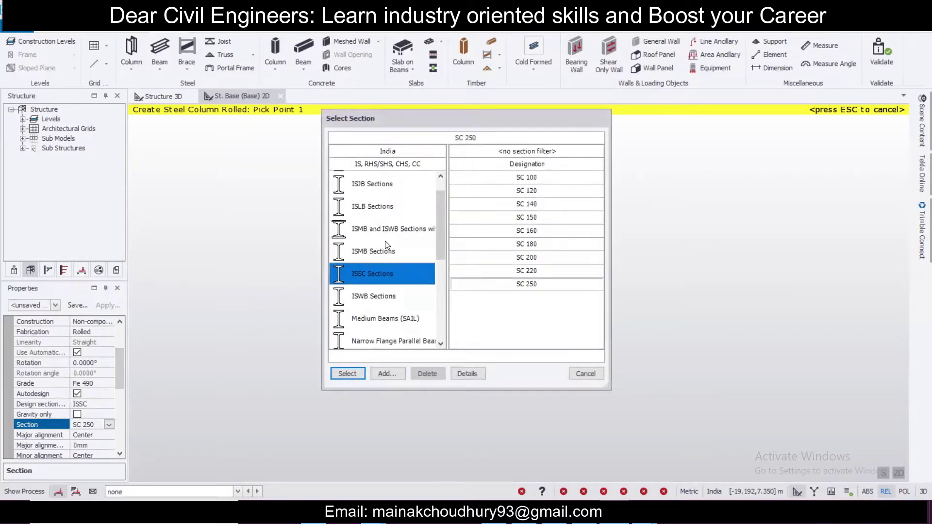
{"action": "scroll", "coordinate": [388, 273], "scroll_direction": "down", "scroll_amount": 1}
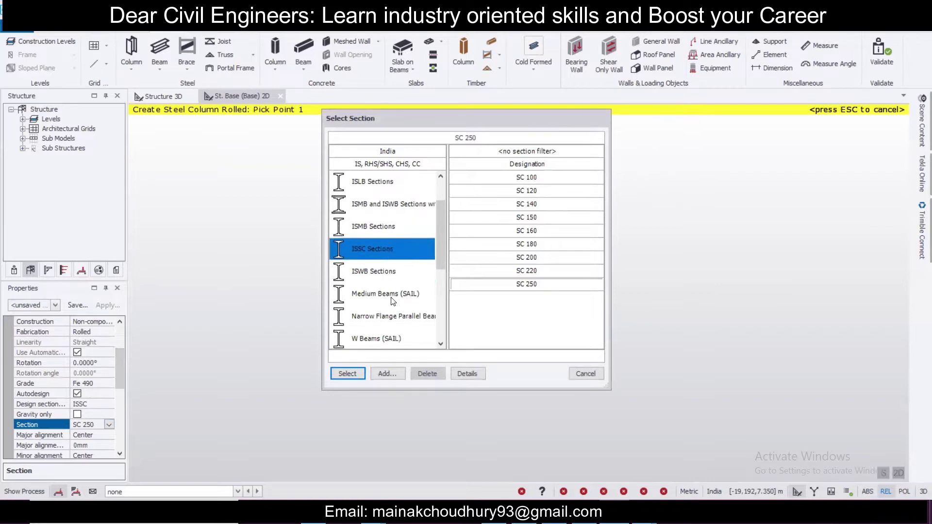
{"action": "left_click", "coordinate": [391, 299]}
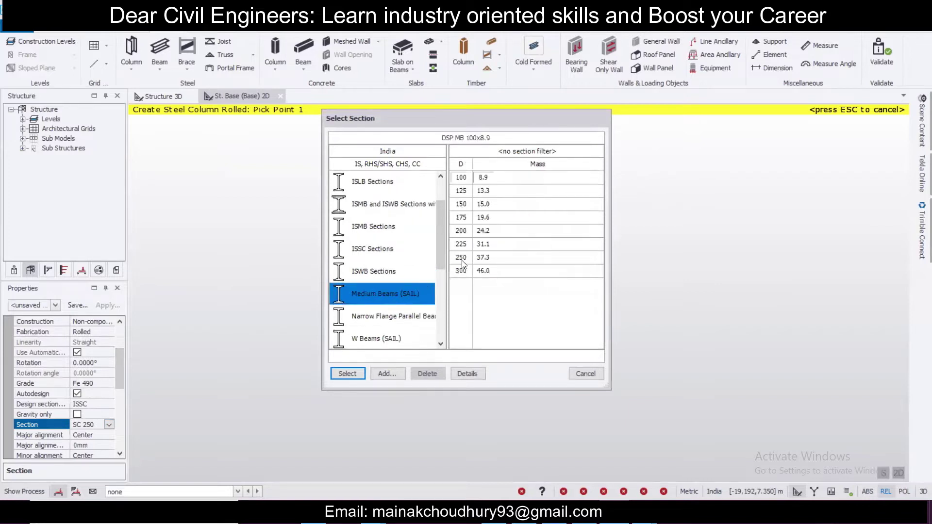
{"action": "left_click", "coordinate": [342, 372]}
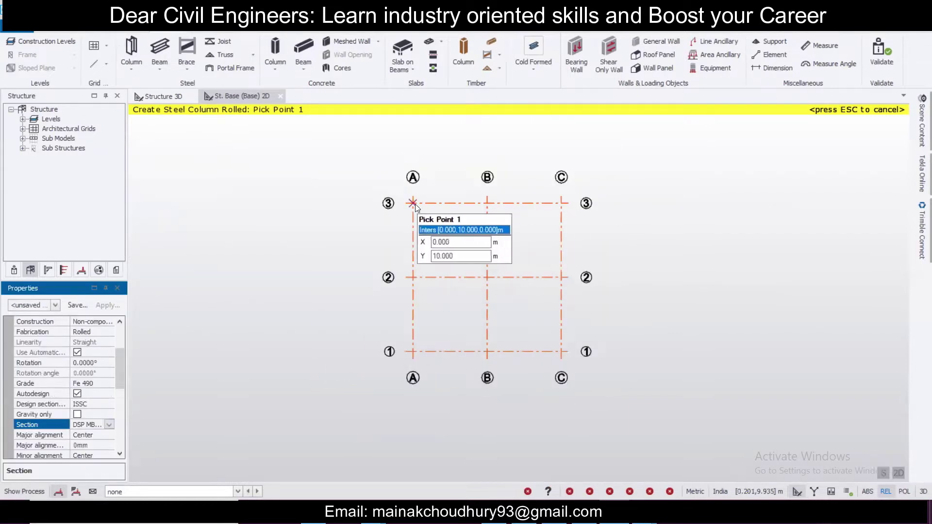
Place columns at all intersections along grid lines A and C, and check them in the 3D structure view
{"action": "left_click_drag", "start_coordinate": [407, 188], "coordinate": [419, 399]}
{"action": "left_click_drag", "start_coordinate": [547, 178], "coordinate": [585, 377]}
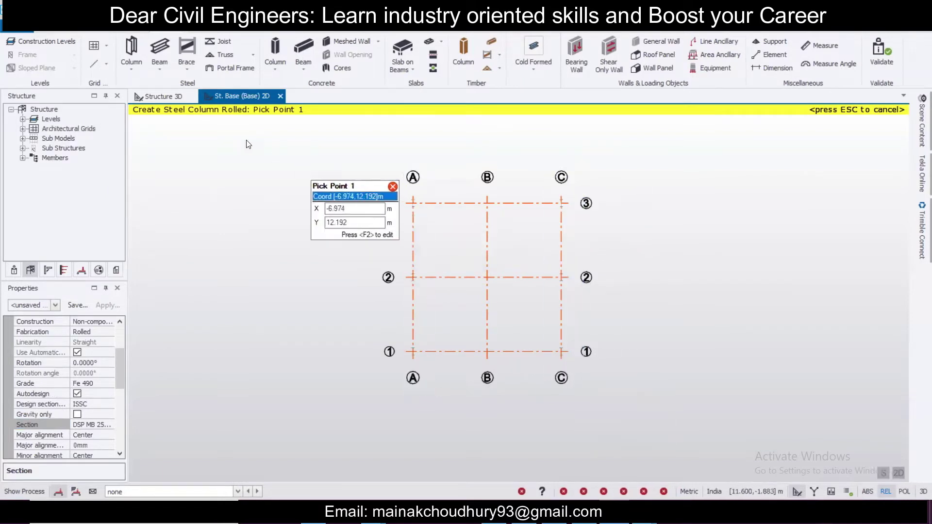
{"action": "left_click", "coordinate": [165, 94]}
{"action": "middle_click_drag", "start_coordinate": [775, 350], "coordinate": [539, 305]}
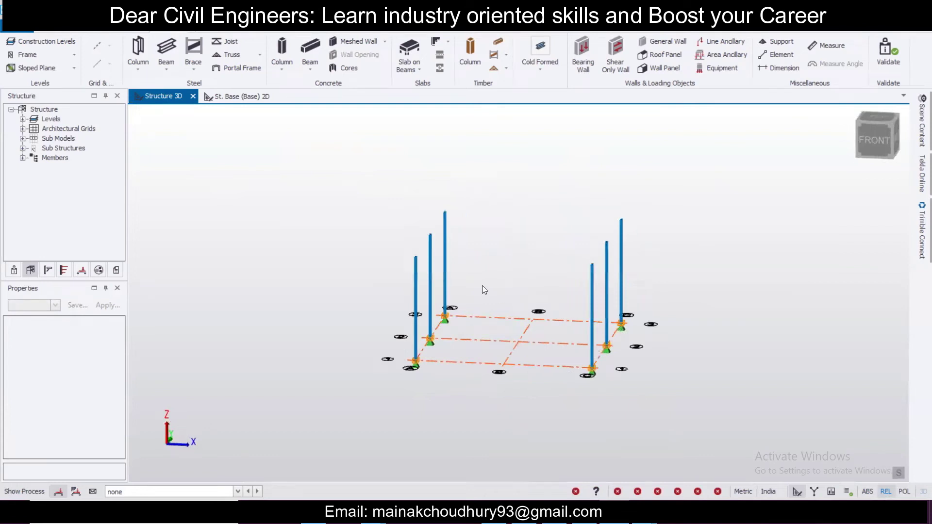
{"action": "left_click", "coordinate": [237, 97]}
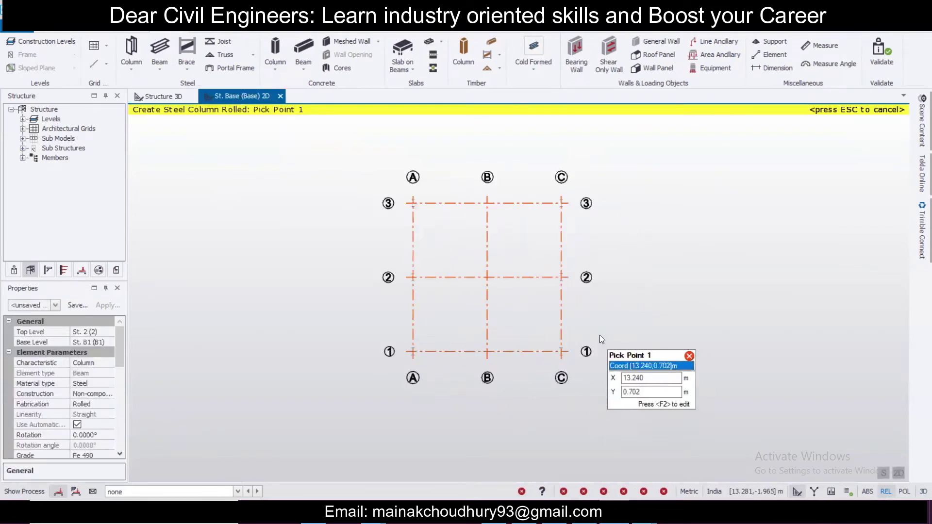
Start a rolled non-composite steel beam on the base level and set its grade to Fe 490
{"action": "scroll", "coordinate": [598, 335], "scroll_direction": "down", "scroll_amount": 1}
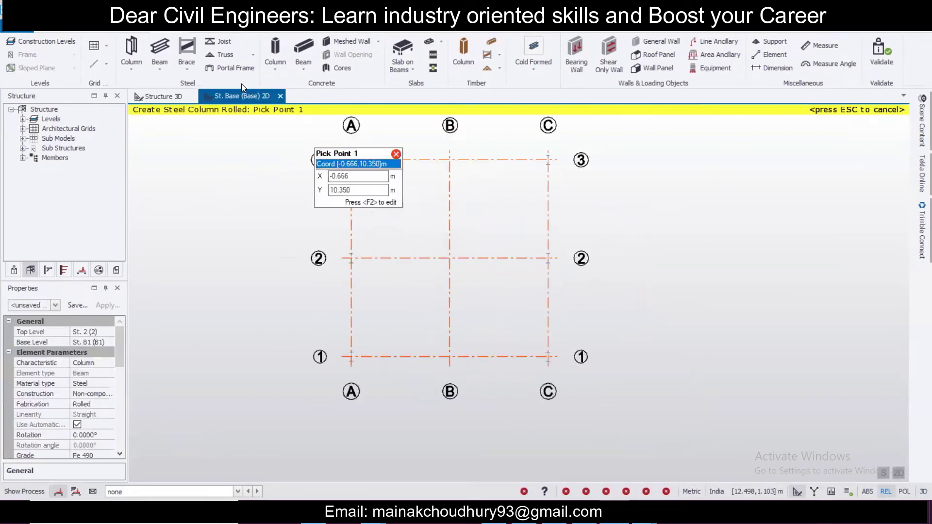
{"action": "left_click", "coordinate": [155, 47]}
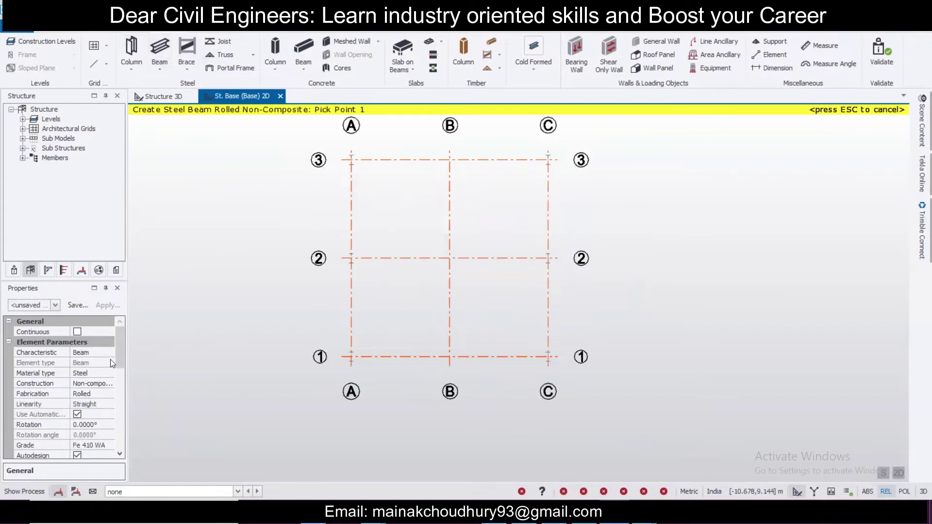
{"action": "left_click", "coordinate": [108, 446]}
{"action": "left_click", "coordinate": [109, 445]}
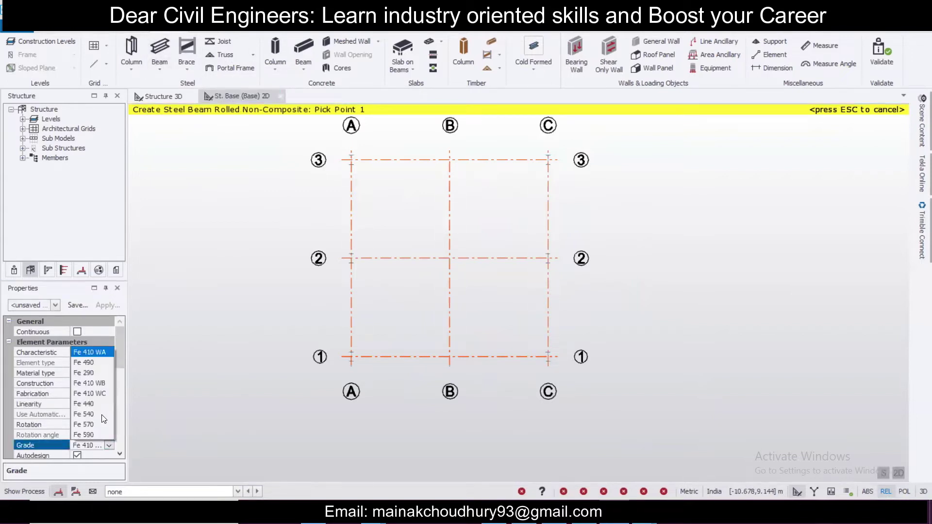
{"action": "left_click", "coordinate": [92, 363]}
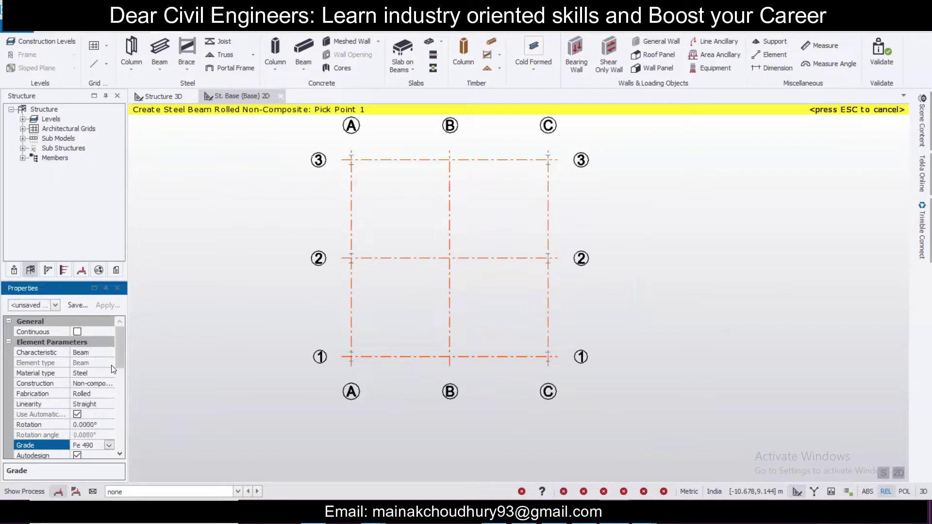
Choose the MB 250 section from ISMB Sections for the beam
{"action": "left_click_drag", "start_coordinate": [118, 351], "coordinate": [133, 372]}
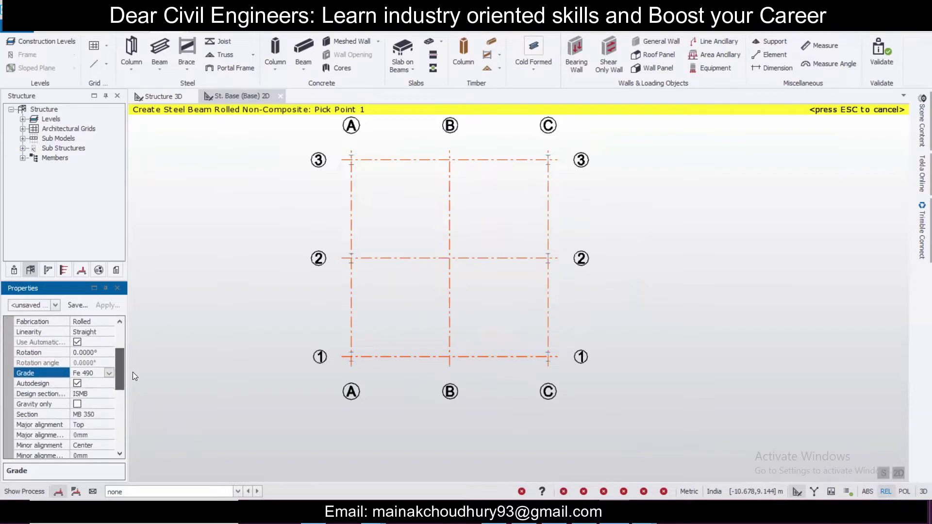
{"action": "left_click", "coordinate": [109, 415]}
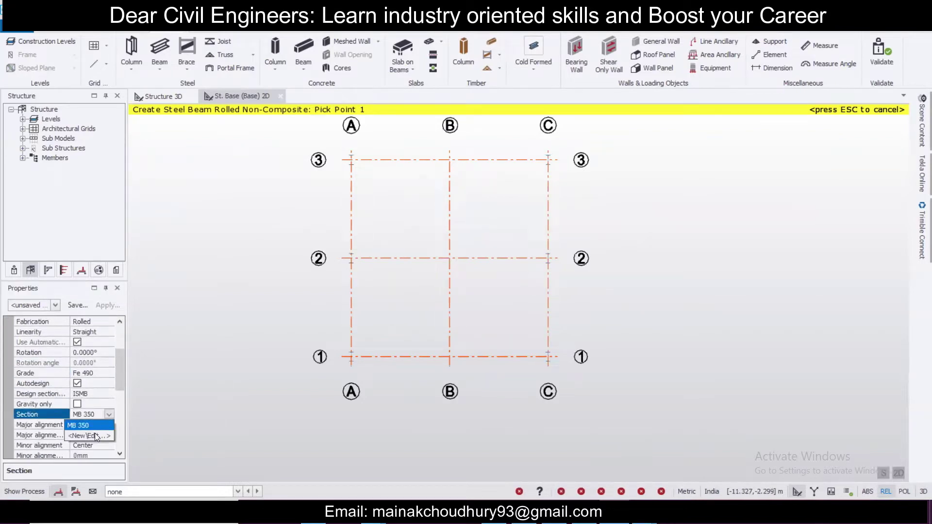
{"action": "left_click", "coordinate": [96, 432]}
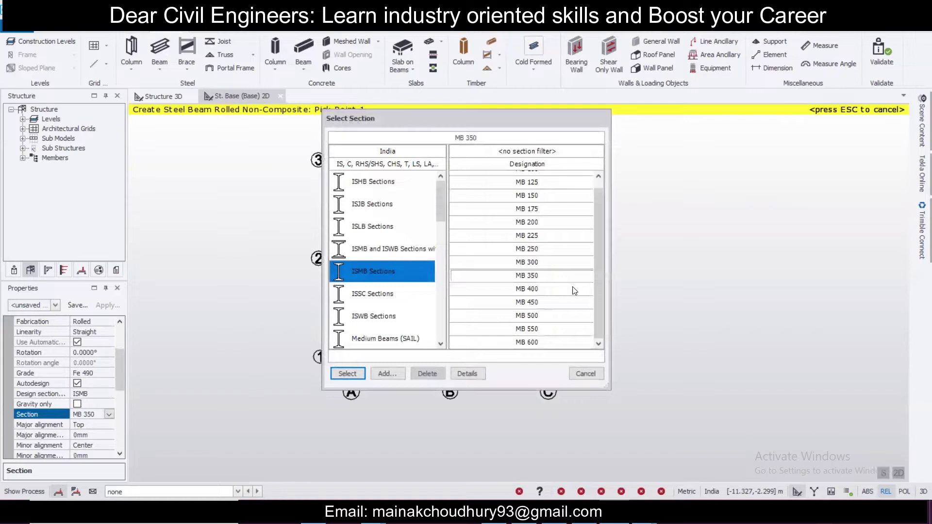
{"action": "left_click", "coordinate": [539, 250]}
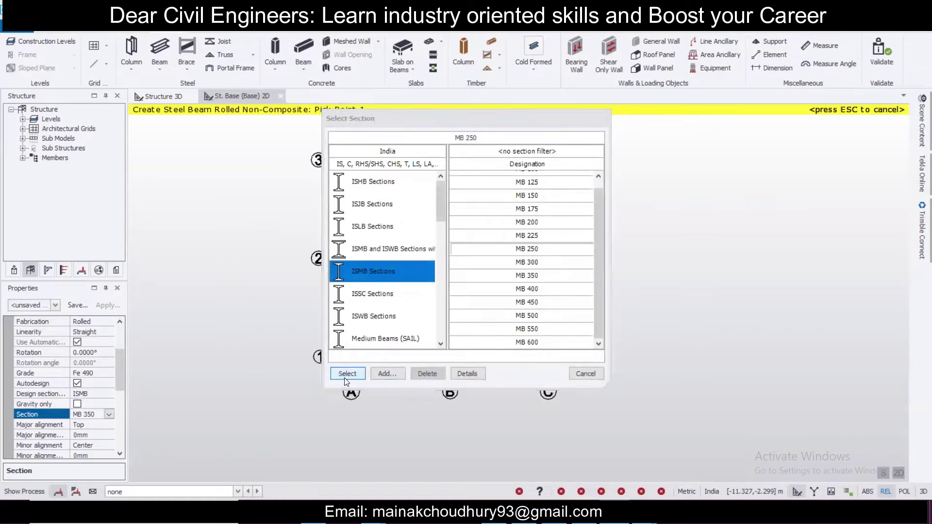
{"action": "left_click", "coordinate": [347, 375]}
Place base-level beams along grid lines 1, 2, 3, A and C, and check them in the 3D structure view
{"action": "left_click_drag", "start_coordinate": [336, 132], "coordinate": [579, 390]}
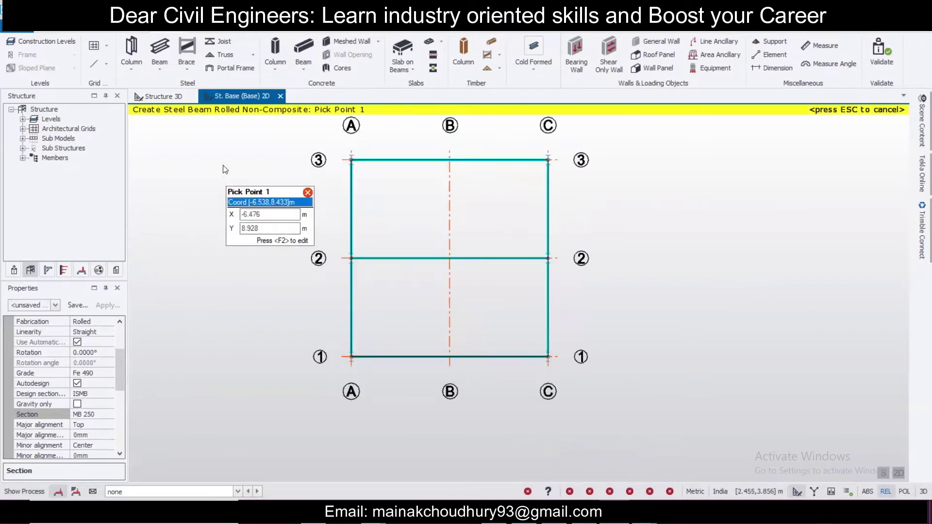
{"action": "left_click", "coordinate": [157, 99]}
{"action": "middle_click_drag", "start_coordinate": [719, 265], "coordinate": [633, 258]}
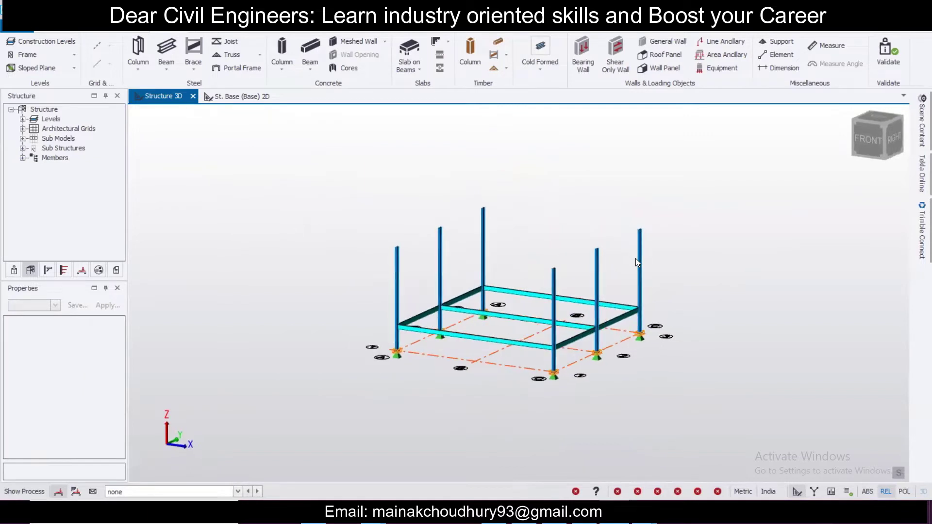
Open the St. 1 level plan and start a rolled steel beam with grade Fe 490
{"action": "left_click", "coordinate": [22, 119]}
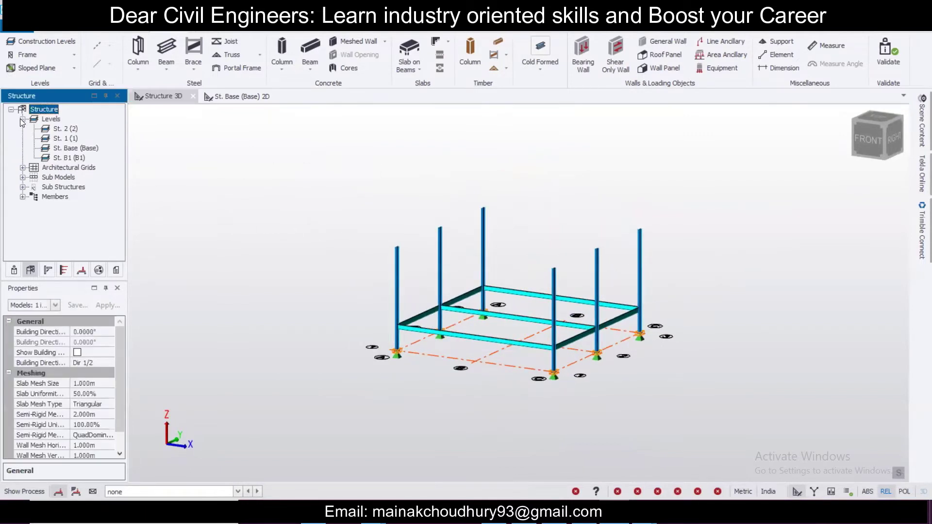
{"action": "double_click", "coordinate": [66, 139]}
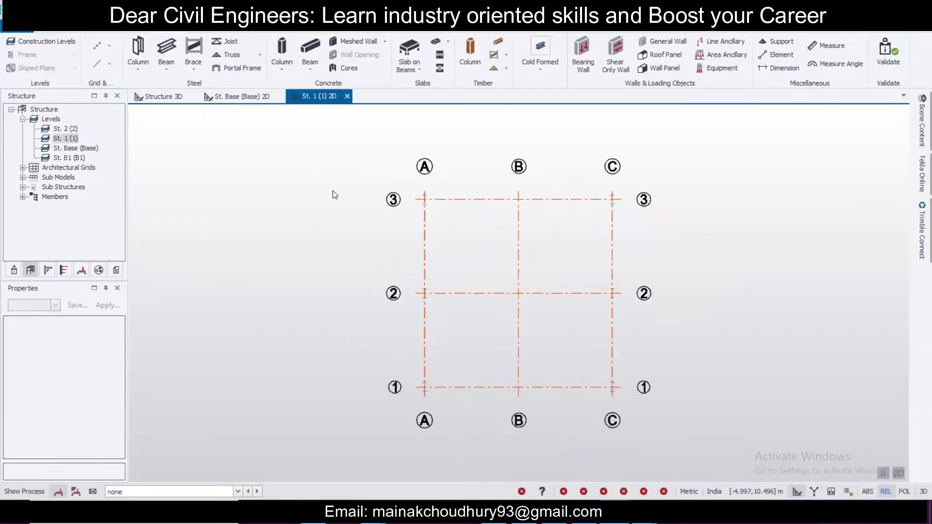
{"action": "left_click", "coordinate": [168, 55]}
{"action": "left_click_drag", "start_coordinate": [118, 343], "coordinate": [127, 362]}
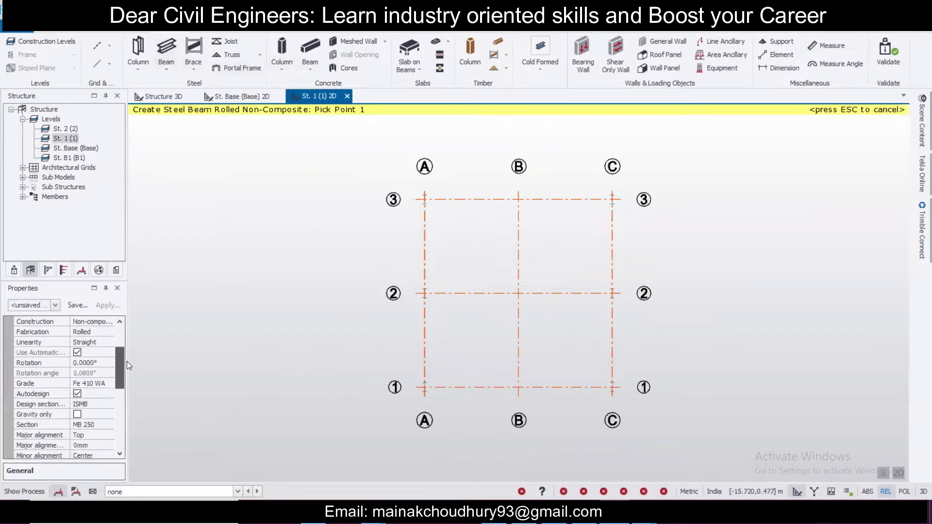
{"action": "left_click", "coordinate": [109, 384]}
{"action": "left_click", "coordinate": [110, 383]}
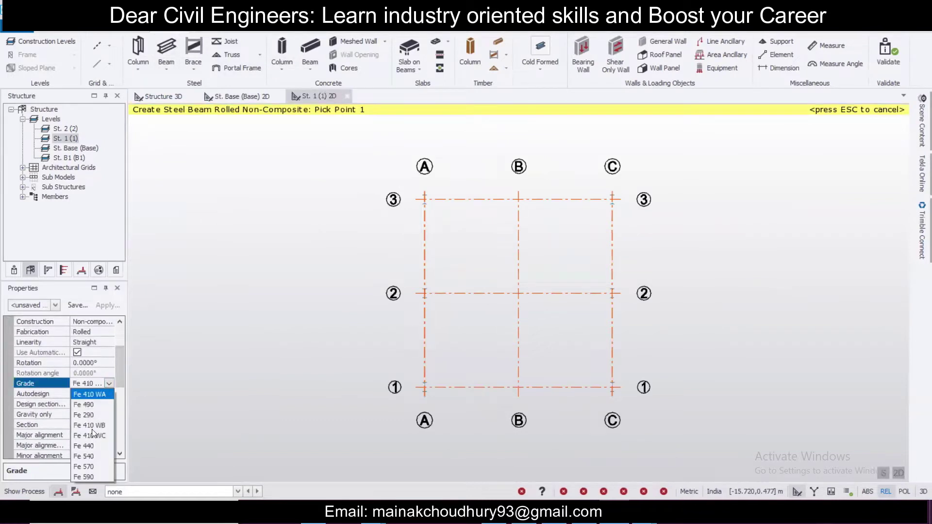
{"action": "left_click", "coordinate": [87, 405]}
Place MB 250 beams along grid lines A and C on St. 1, and check them in the 3D structure view
{"action": "left_click_drag", "start_coordinate": [118, 372], "coordinate": [119, 382]}
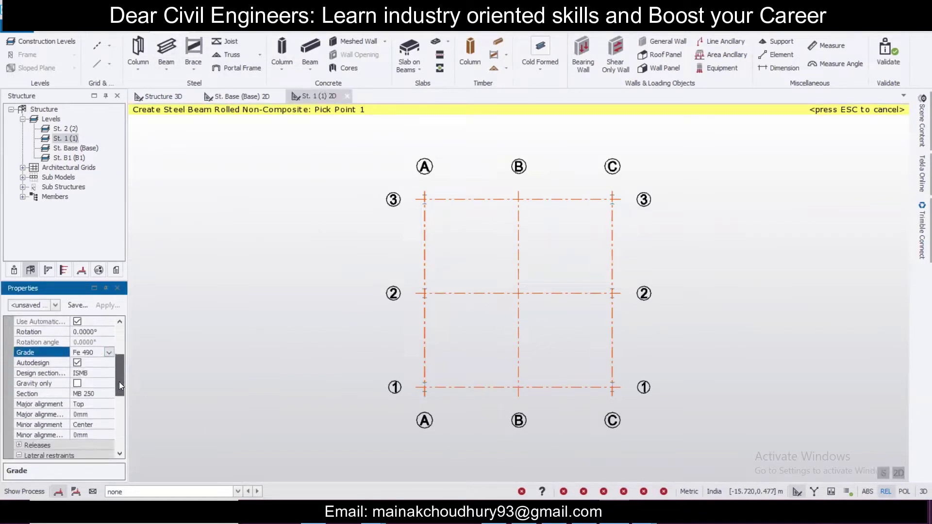
{"action": "left_click_drag", "start_coordinate": [396, 179], "coordinate": [462, 419]}
{"action": "left_click_drag", "start_coordinate": [592, 178], "coordinate": [651, 411]}
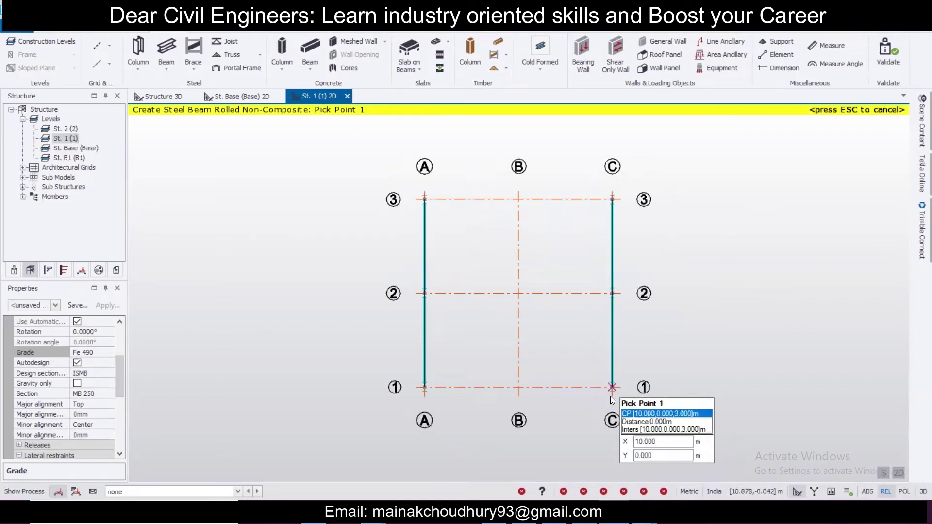
{"action": "left_click", "coordinate": [160, 96]}
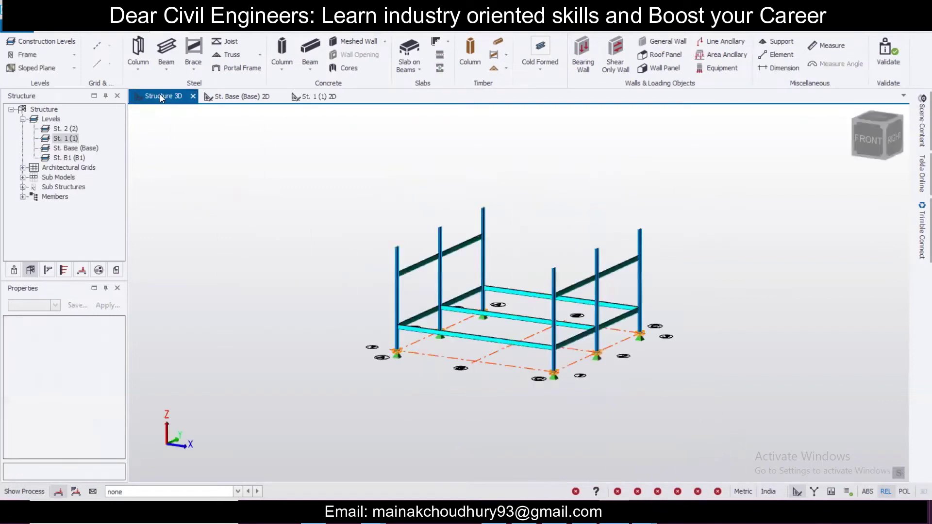
{"action": "middle_click_drag", "start_coordinate": [623, 258], "coordinate": [412, 149]}
Start a pitched roof truss spanning between the column tops at A1 and C1, from (0, 0, 4.5) to (10, 0, 4.5) m
{"action": "left_click", "coordinate": [229, 58]}
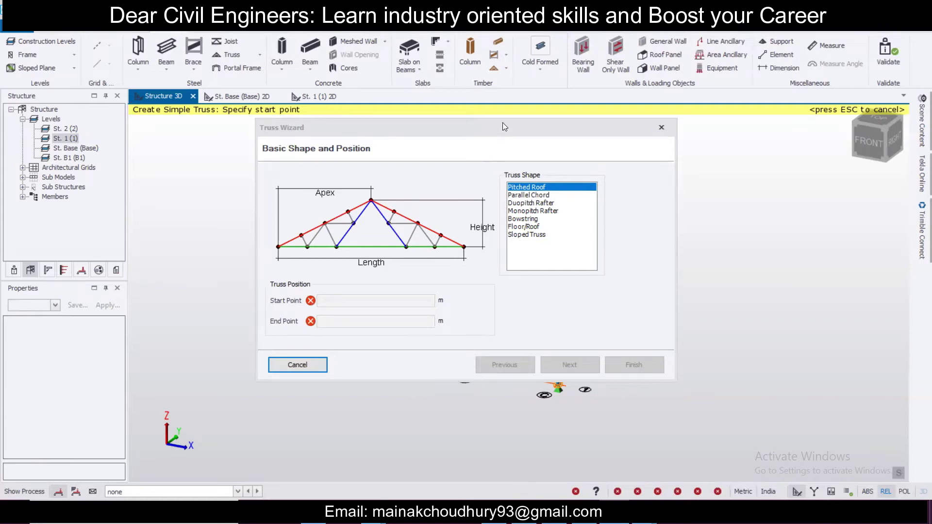
{"action": "left_click", "coordinate": [515, 134]}
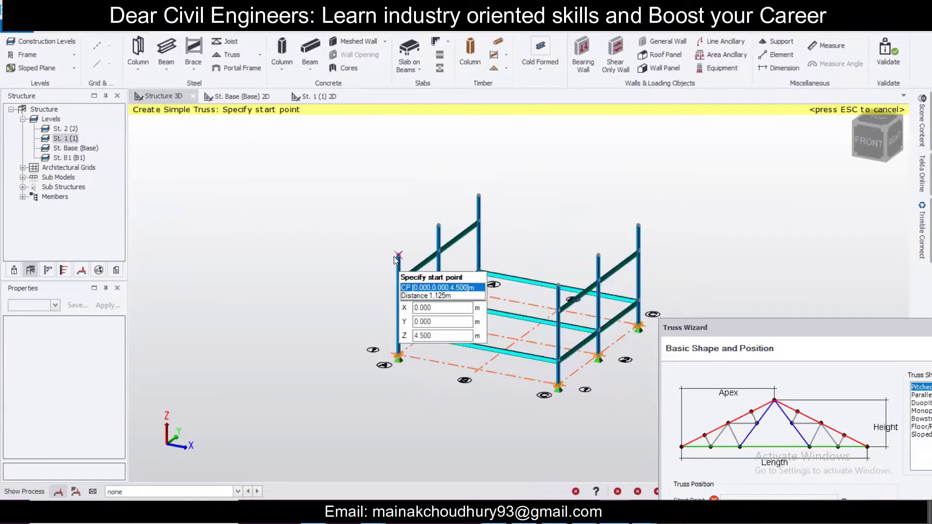
{"action": "left_click", "coordinate": [398, 255]}
{"action": "left_click", "coordinate": [558, 286]}
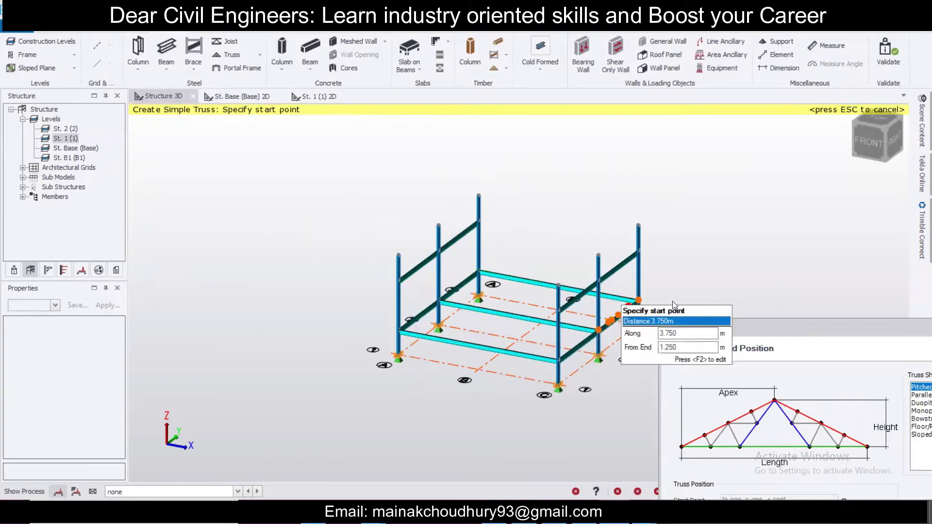
{"action": "left_click", "coordinate": [759, 326]}
{"action": "left_click_drag", "start_coordinate": [756, 324], "coordinate": [371, 98]}
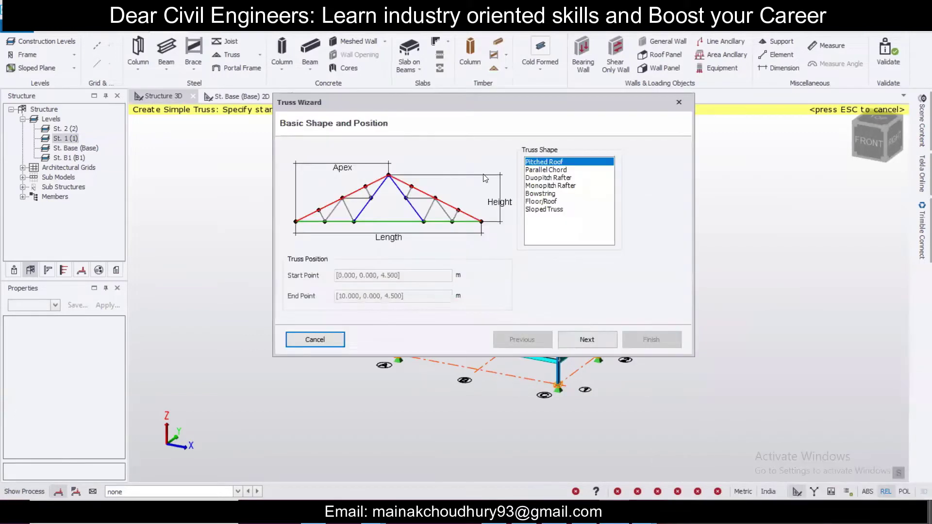
Keep the default truss path and alignment, choose the Howe type and set the truss height to 1.5 m
{"action": "left_click", "coordinate": [595, 340]}
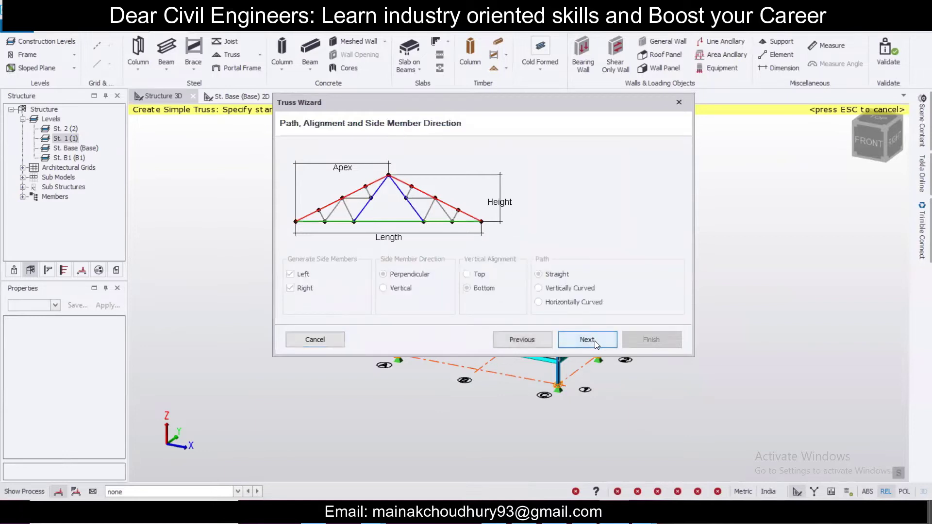
{"action": "left_click", "coordinate": [595, 341]}
{"action": "left_click", "coordinate": [537, 170]}
{"action": "left_click", "coordinate": [536, 185]}
{"action": "left_click", "coordinate": [538, 194]}
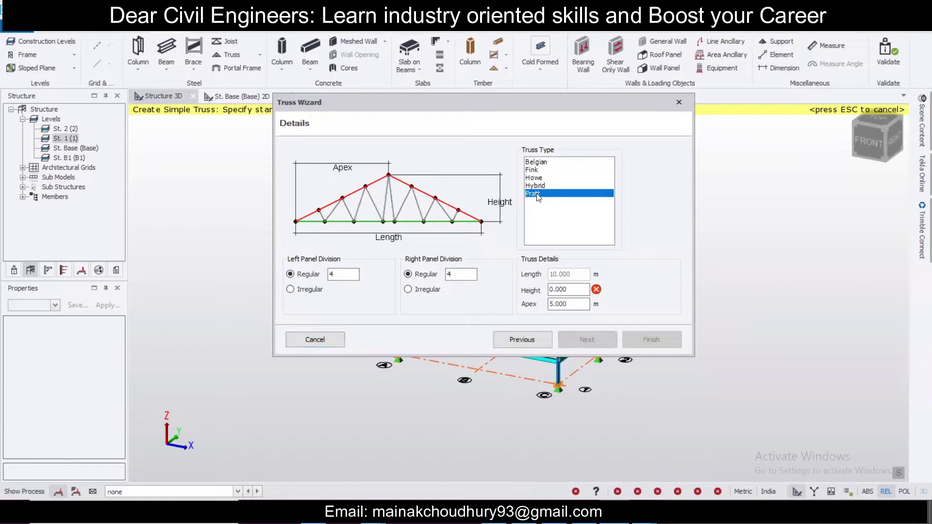
{"action": "left_click", "coordinate": [540, 179]}
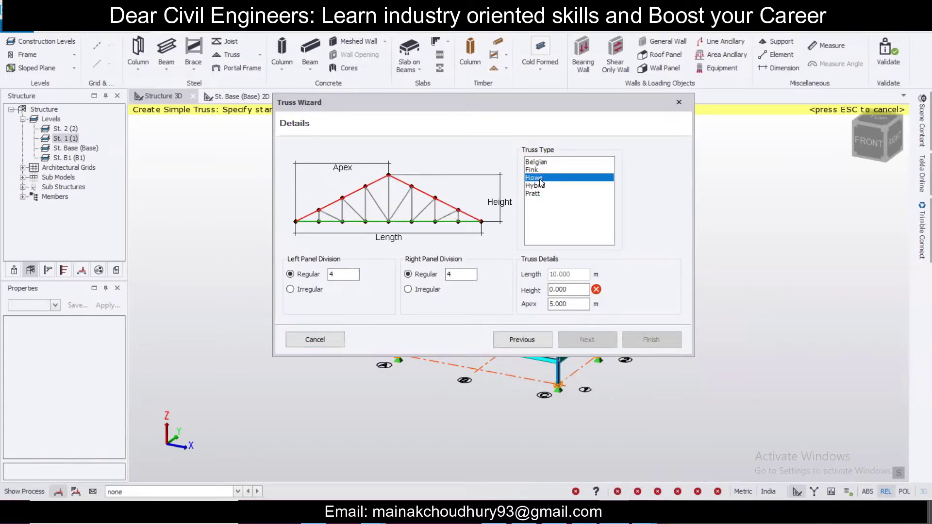
{"action": "left_click", "coordinate": [568, 289]}
{"action": "left_click_drag", "start_coordinate": [570, 289], "coordinate": [499, 291]}
{"action": "type", "text": "1.5"}
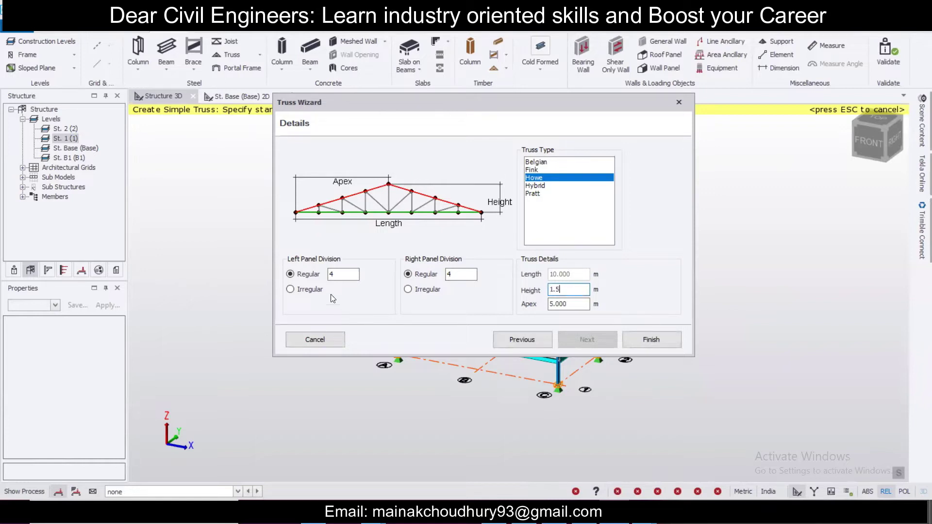
Set the left and right panel divisions to 3 regular panels each and generate the truss
{"action": "double_click", "coordinate": [329, 273]}
{"action": "type", "text": "3"}
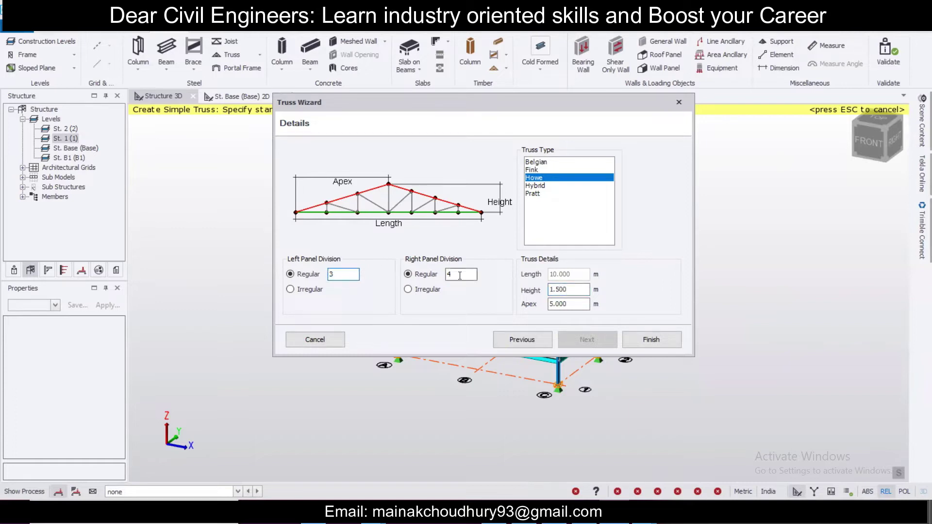
{"action": "type", "text": "3"}
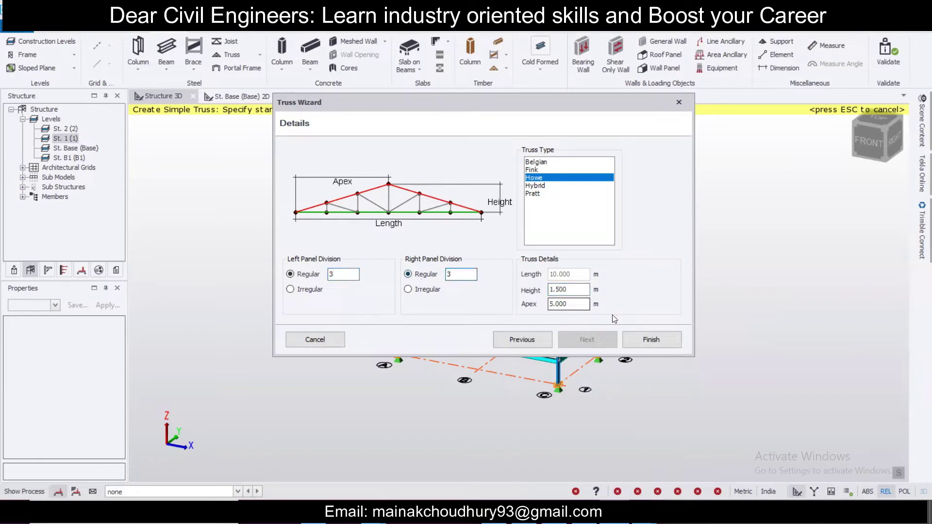
{"action": "left_click", "coordinate": [660, 340]}
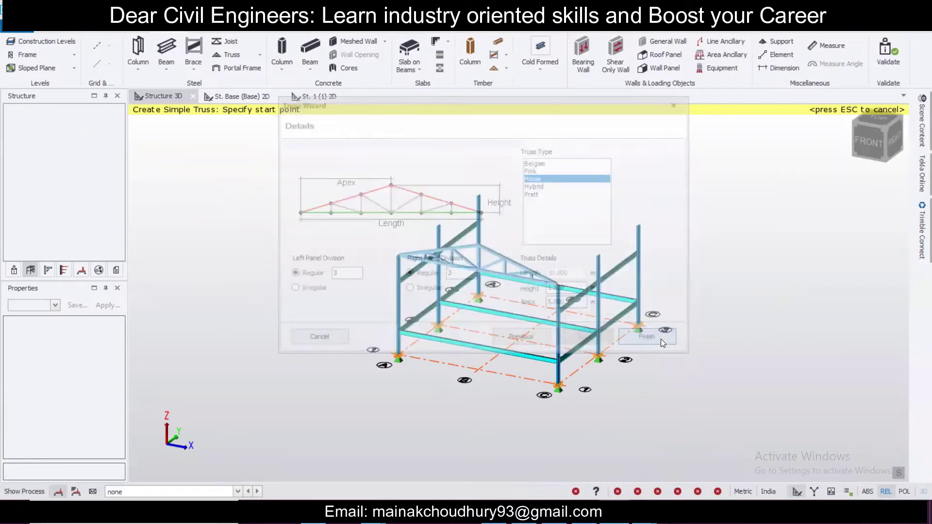
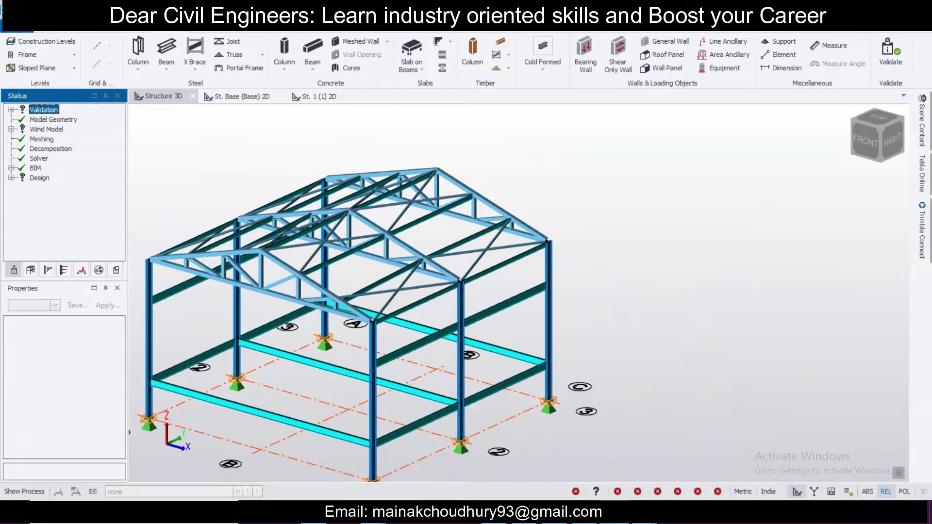
Create a roof panel over the slope between the ridge and grid line C, using its four corner points
{"action": "left_click", "coordinate": [677, 56]}
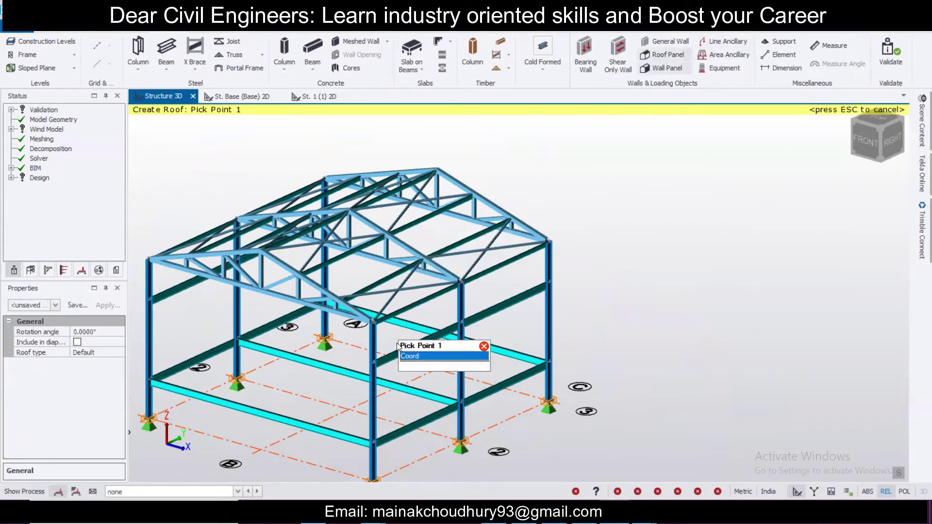
{"action": "key", "text": "Return"}
{"action": "left_click", "coordinate": [549, 240]}
{"action": "left_click", "coordinate": [438, 170]}
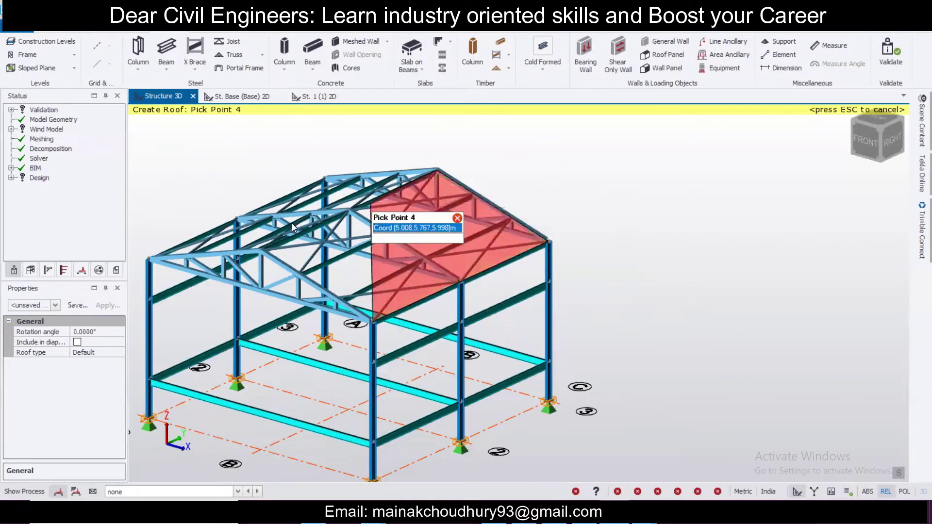
{"action": "left_click", "coordinate": [266, 245]}
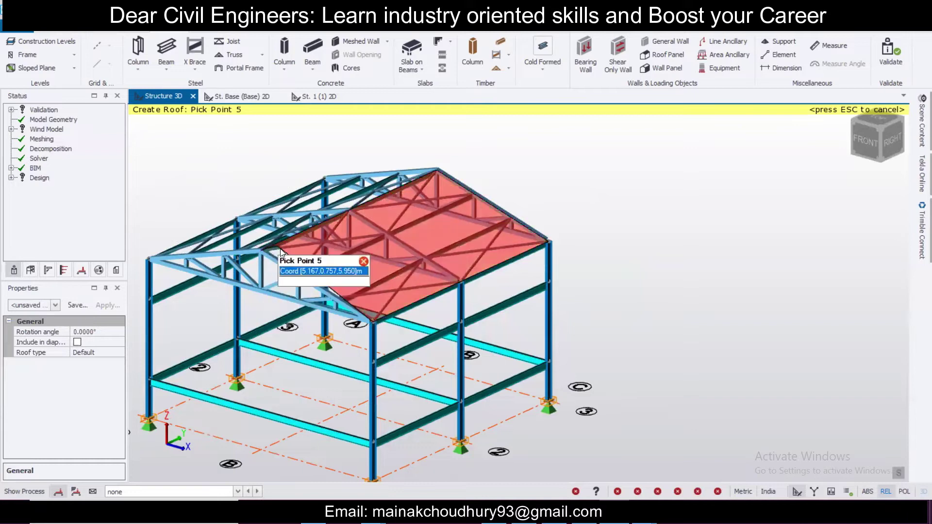
{"action": "left_click", "coordinate": [374, 318]}
Create a roof panel over the slope between grid line A and the ridge, and inspect the covered roof from several sides
{"action": "middle_click_drag", "start_coordinate": [443, 340], "coordinate": [344, 313]}
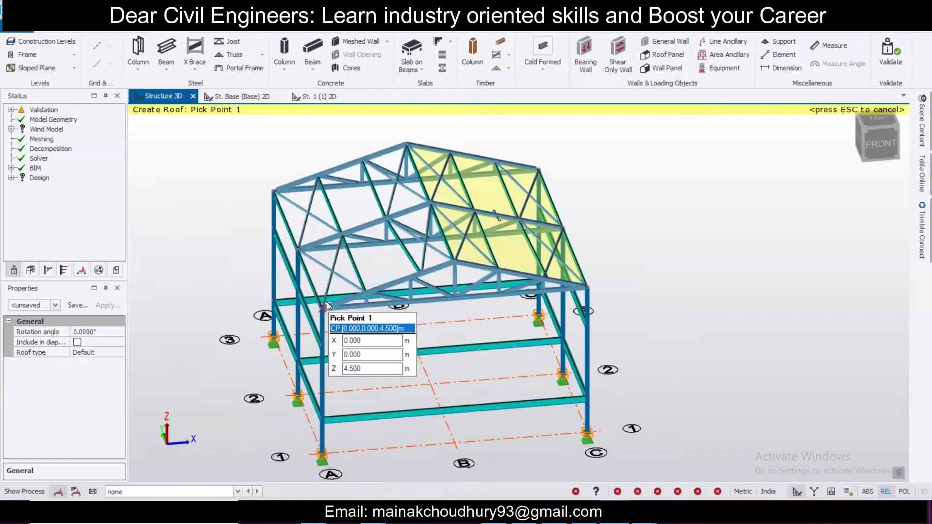
{"action": "left_click", "coordinate": [328, 302]}
{"action": "left_click", "coordinate": [454, 257]}
{"action": "left_click", "coordinate": [408, 141]}
{"action": "left_click", "coordinate": [272, 191]}
{"action": "key", "text": "Return"}
{"action": "middle_click_drag", "start_coordinate": [273, 190], "coordinate": [514, 224]}
{"action": "scroll", "coordinate": [342, 332], "scroll_direction": "up", "scroll_amount": 3}
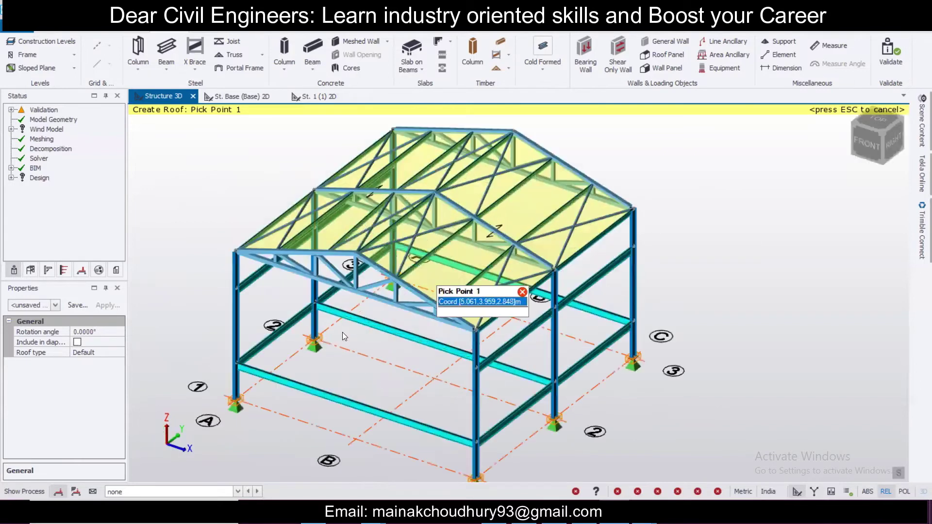
{"action": "scroll", "coordinate": [339, 330], "scroll_direction": "up", "scroll_amount": 2}
{"action": "scroll", "coordinate": [377, 294], "scroll_direction": "down", "scroll_amount": 2}
{"action": "middle_click_drag", "start_coordinate": [377, 294], "coordinate": [464, 284]}
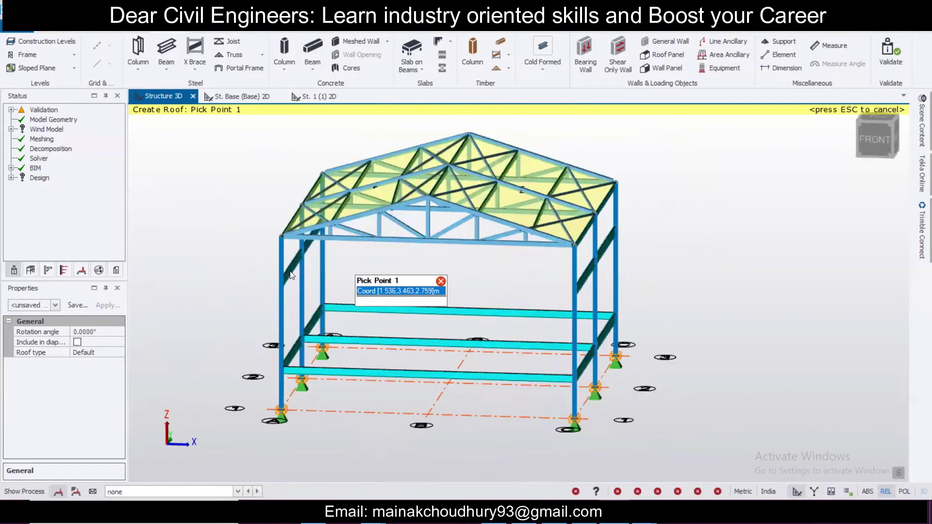
{"action": "scroll", "coordinate": [292, 218], "scroll_direction": "up", "scroll_amount": 2}
{"action": "left_click", "coordinate": [276, 219]}
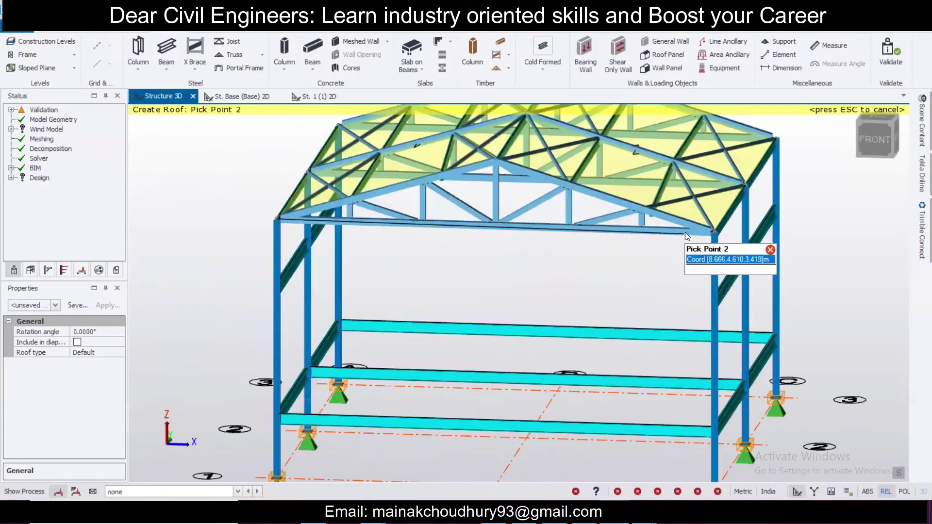
{"action": "key", "text": "Escape"}
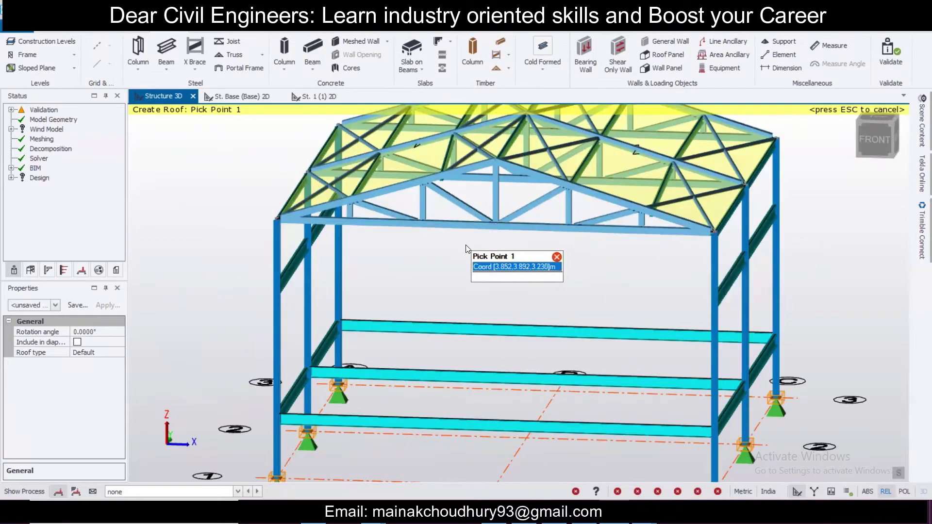
{"action": "scroll", "coordinate": [596, 245], "scroll_direction": "down", "scroll_amount": 2}
{"action": "middle_click_drag", "start_coordinate": [596, 245], "coordinate": [479, 258]}
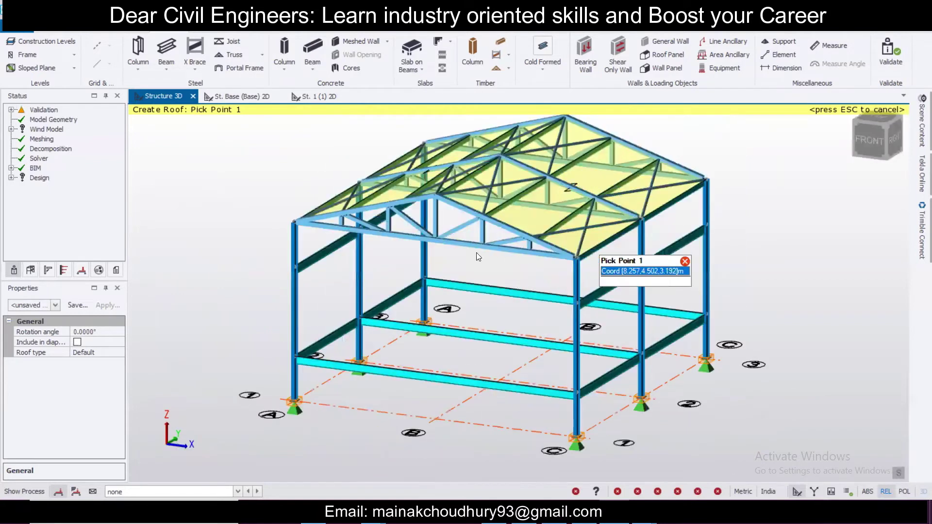
{"action": "scroll", "coordinate": [662, 202], "scroll_direction": "down", "scroll_amount": 1}
{"action": "scroll", "coordinate": [701, 183], "scroll_direction": "up", "scroll_amount": 1}
{"action": "scroll", "coordinate": [528, 233], "scroll_direction": "up", "scroll_amount": 1}
{"action": "scroll", "coordinate": [607, 214], "scroll_direction": "down", "scroll_amount": 1}
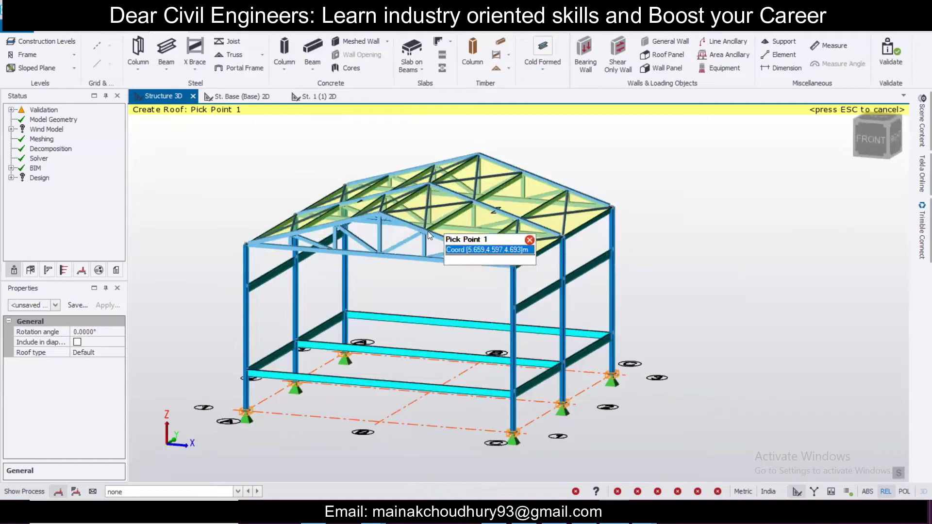
Create general steel-deck slabs in both base-level bays between grid lines A and C, from grid line 1 to 3
{"action": "left_click", "coordinate": [245, 96]}
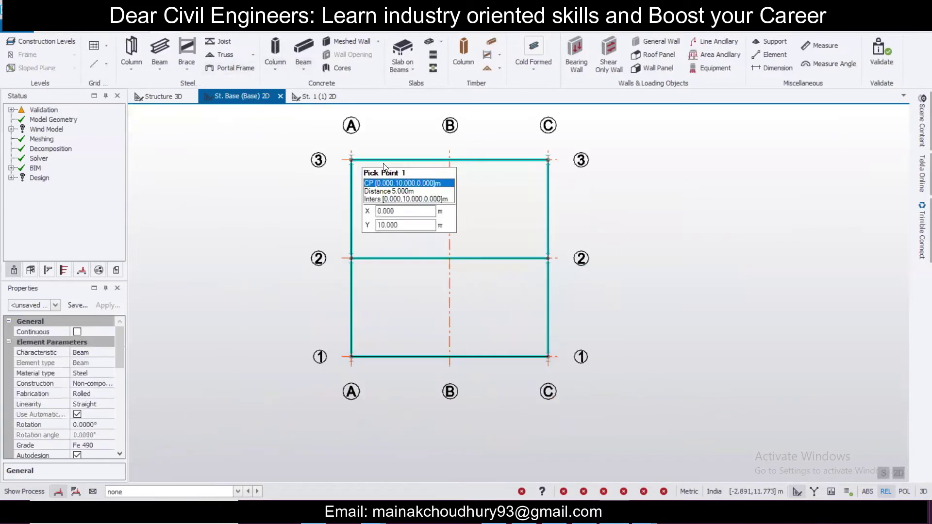
{"action": "left_click", "coordinate": [414, 71]}
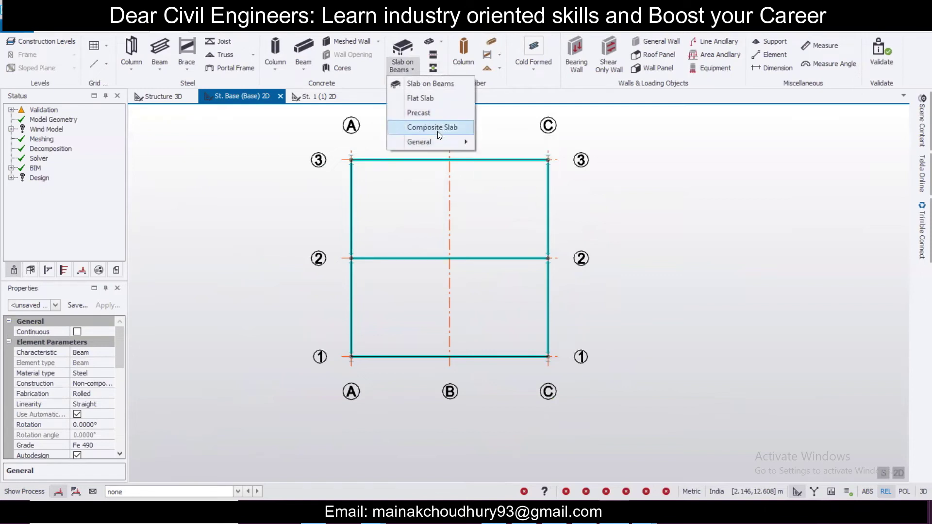
{"action": "mouse_move", "coordinate": [445, 141]}
{"action": "left_click", "coordinate": [512, 143]}
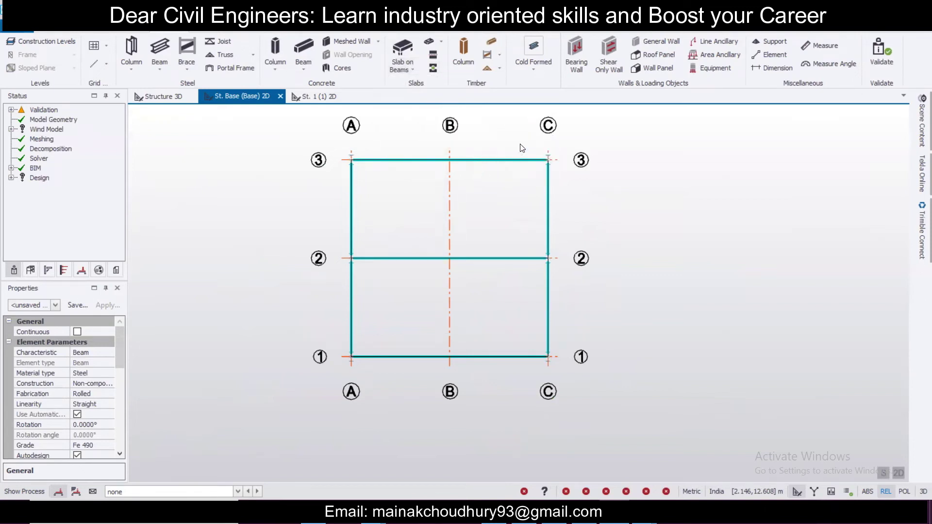
{"action": "left_click_drag", "start_coordinate": [121, 367], "coordinate": [120, 409]}
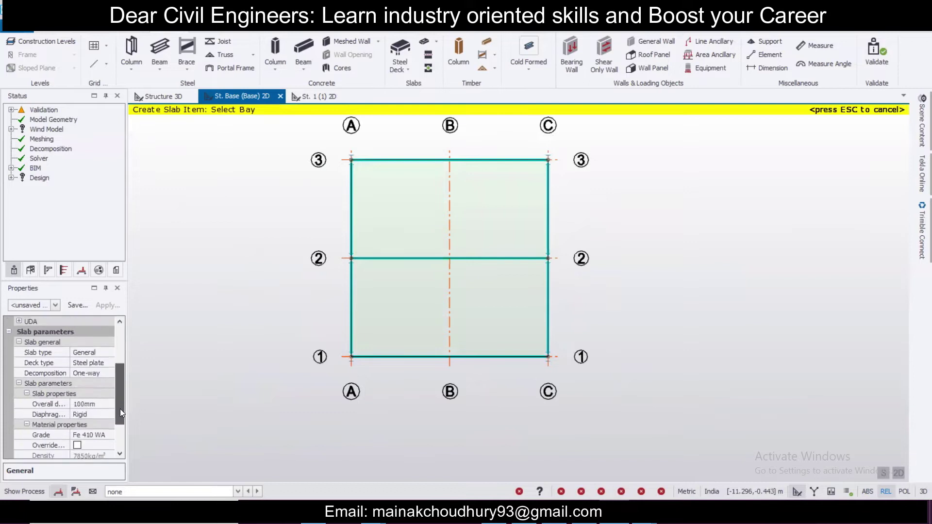
{"action": "left_click", "coordinate": [380, 215]}
{"action": "left_click", "coordinate": [364, 302]}
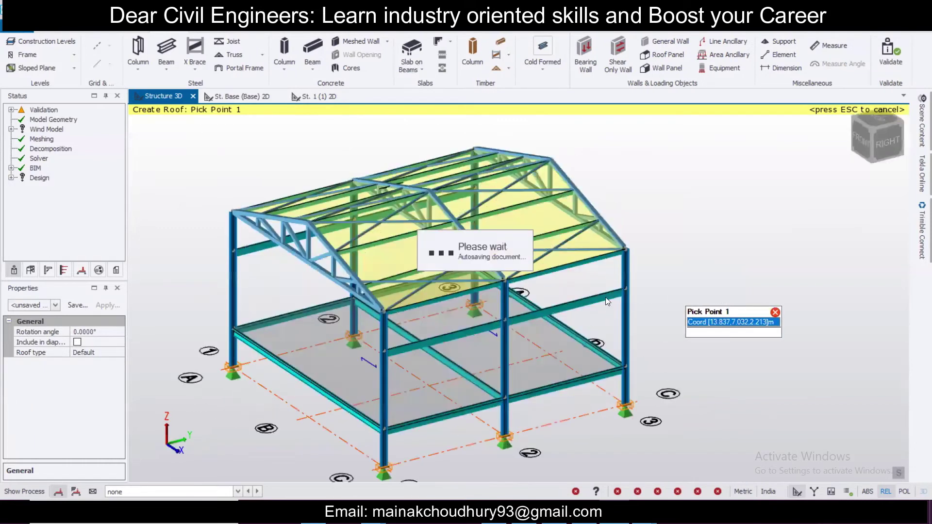
Inspect the new base-level slabs in the 3D structure view and validate the model
{"action": "middle_click_drag", "start_coordinate": [605, 298], "coordinate": [249, 416]}
{"action": "middle_click_drag", "start_coordinate": [467, 324], "coordinate": [546, 333]}
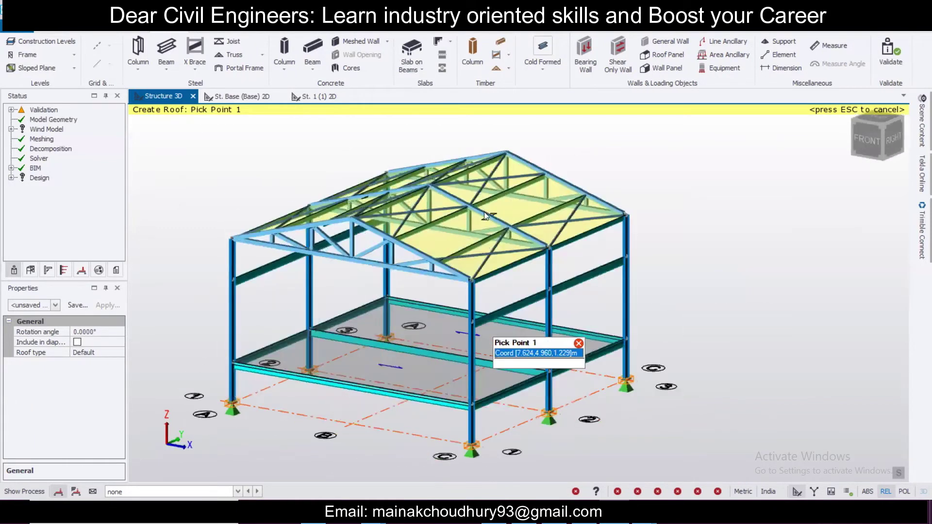
{"action": "left_click", "coordinate": [885, 59]}
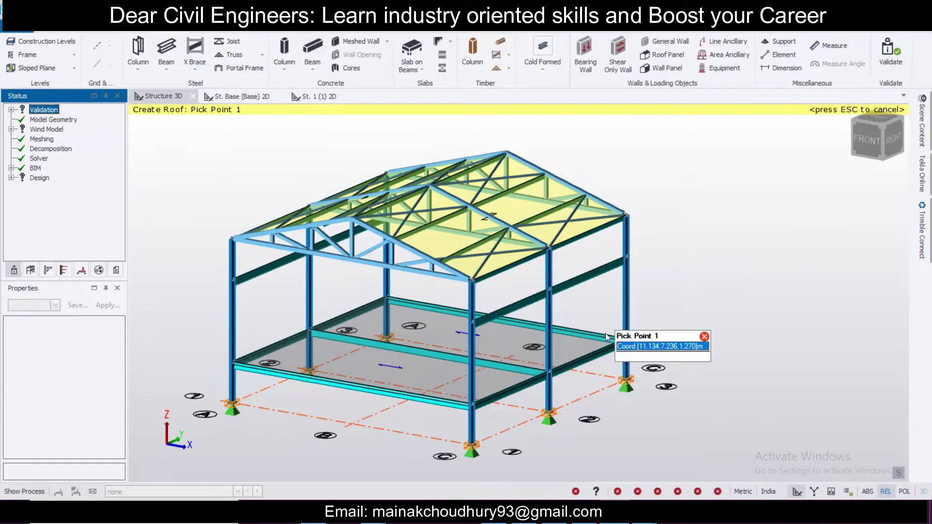
Apply a level load of 2 kN/m² in the Dead loadcase to the slabs on the base level
{"action": "left_click", "coordinate": [244, 96]}
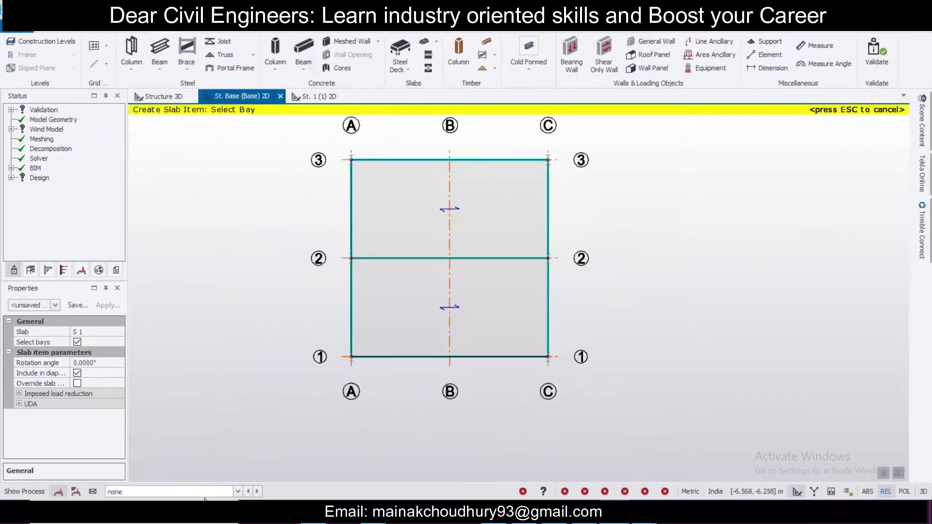
{"action": "left_click", "coordinate": [188, 490]}
{"action": "left_click", "coordinate": [133, 454]}
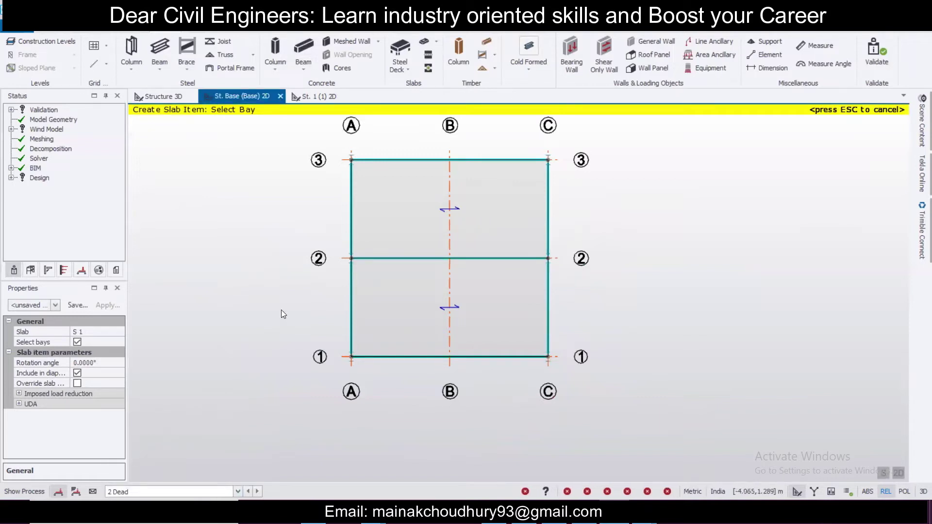
{"action": "left_click", "coordinate": [251, 32]}
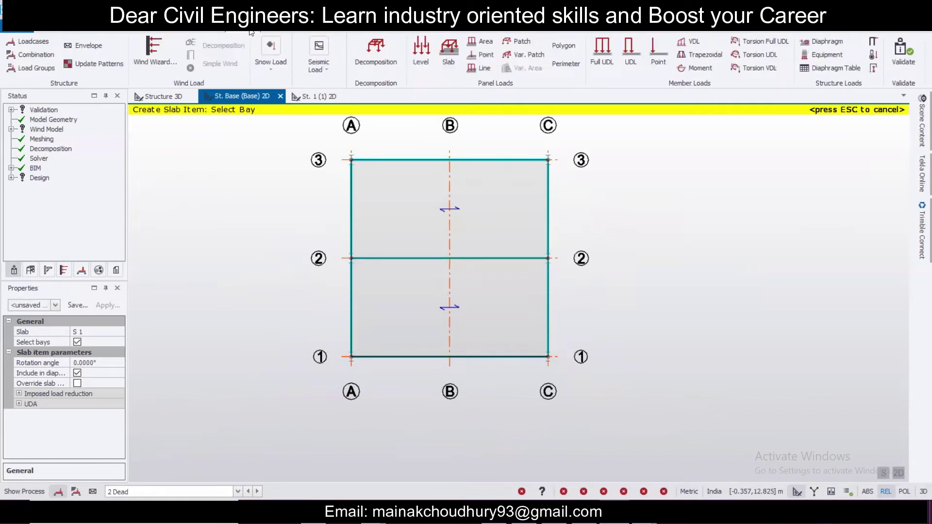
{"action": "left_click", "coordinate": [424, 56]}
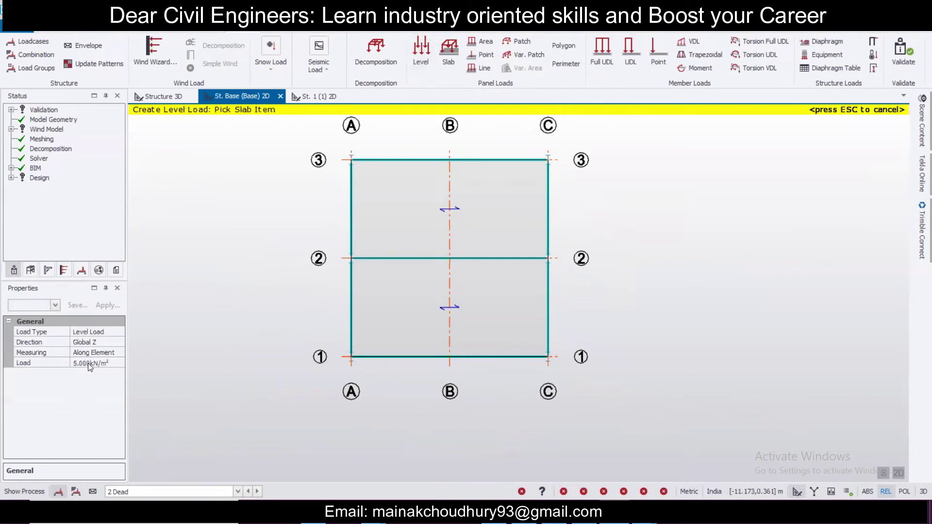
{"action": "left_click", "coordinate": [88, 363]}
{"action": "double_click", "coordinate": [78, 360]}
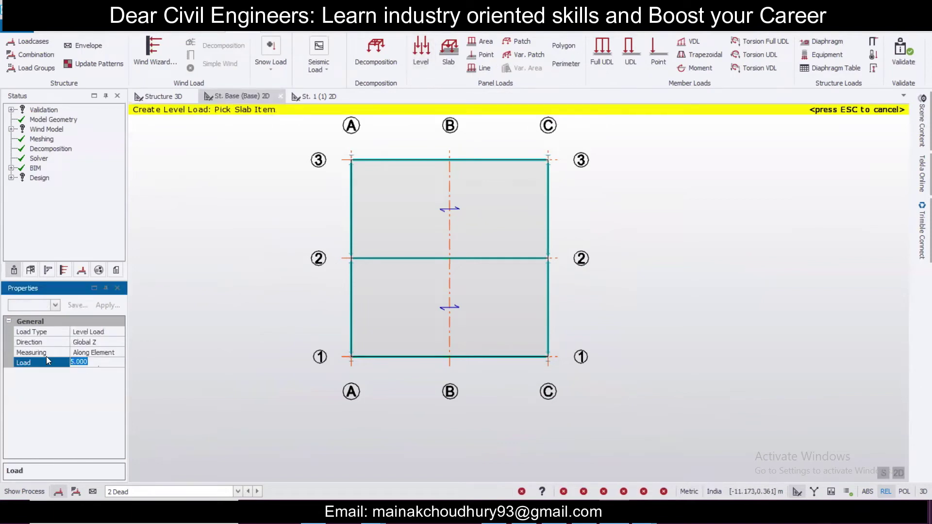
{"action": "type", "text": "2"}
{"action": "left_click", "coordinate": [415, 226]}
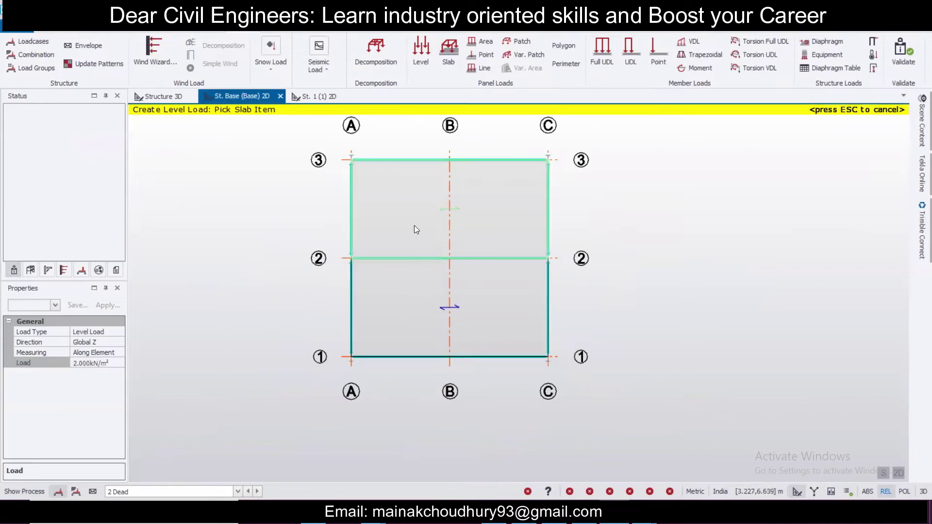
Apply a level load in the Imposed loadcase to the slabs on the base level
{"action": "left_click", "coordinate": [209, 493]}
{"action": "left_click", "coordinate": [152, 467]}
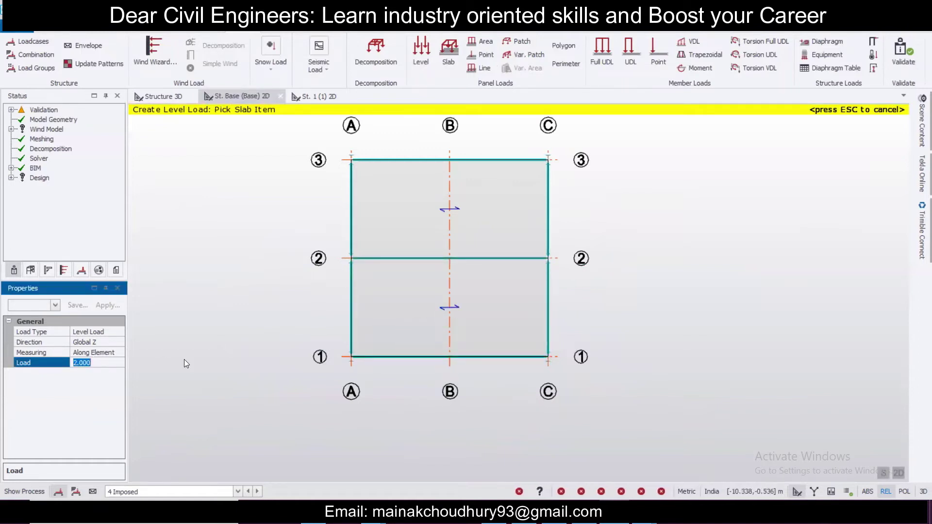
{"action": "left_click", "coordinate": [366, 329]}
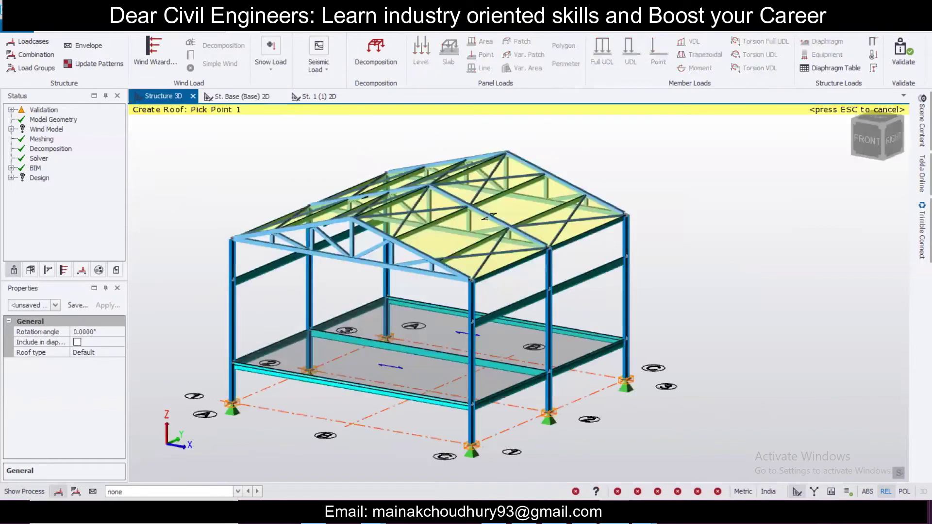
Examine the slab loads of the Dead and Imposed loadcases in the 3D structure view, and check the lists of combinations and envelopes
{"action": "left_click", "coordinate": [211, 487]}
{"action": "left_click", "coordinate": [143, 454]}
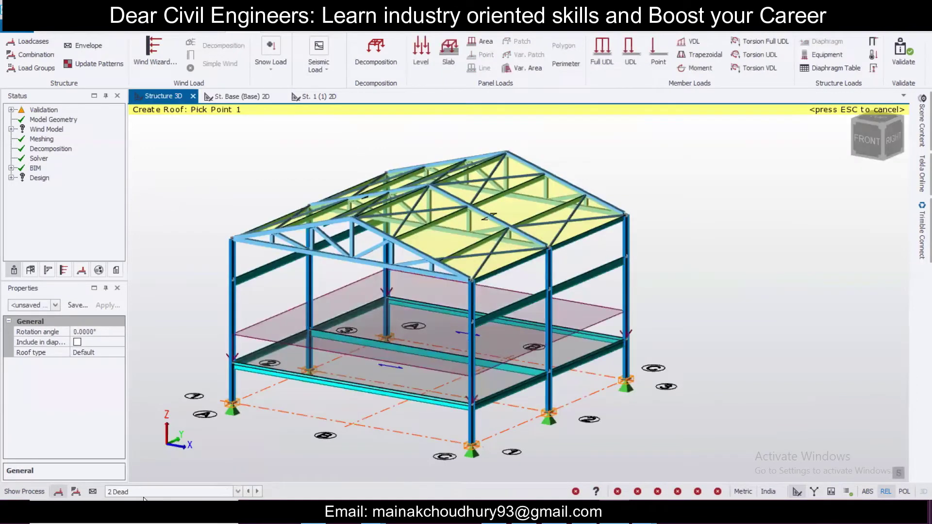
{"action": "left_click", "coordinate": [147, 490]}
{"action": "left_click", "coordinate": [127, 472]}
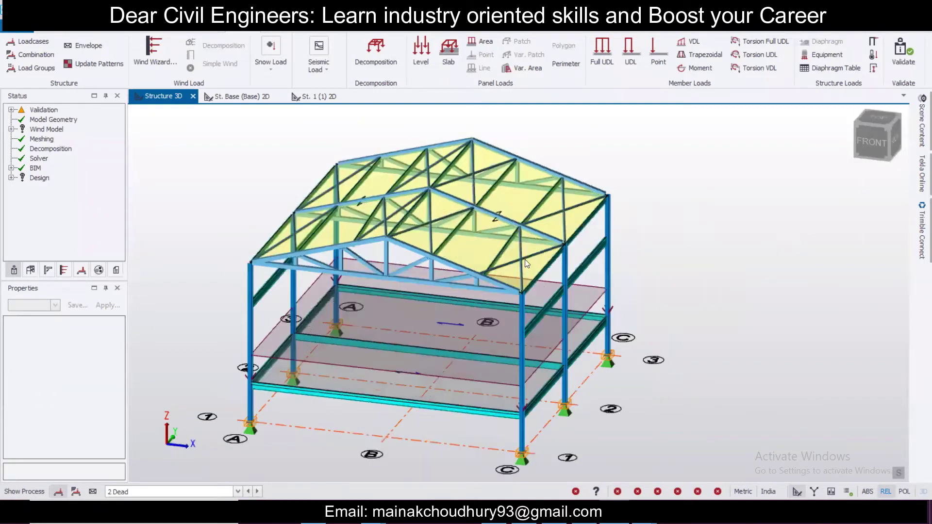
{"action": "middle_click_drag", "start_coordinate": [527, 264], "coordinate": [774, 222]}
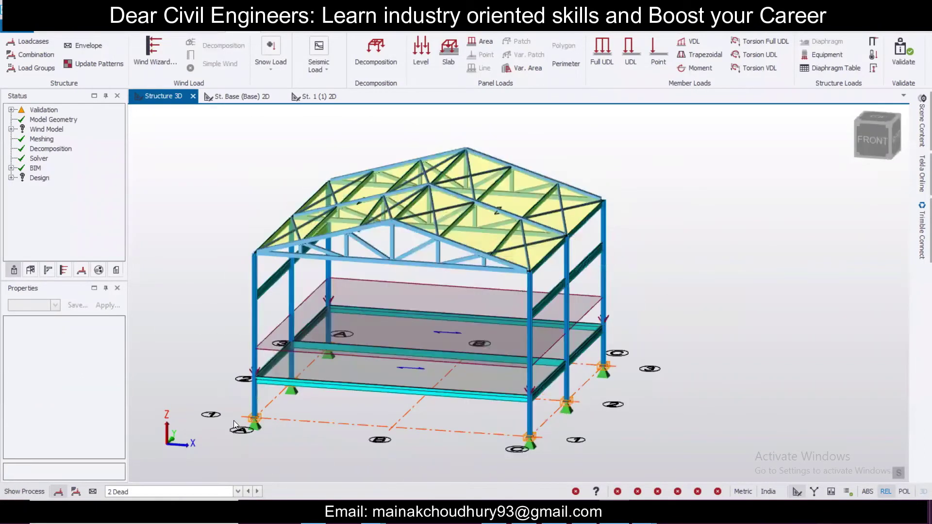
{"action": "left_click", "coordinate": [168, 491]}
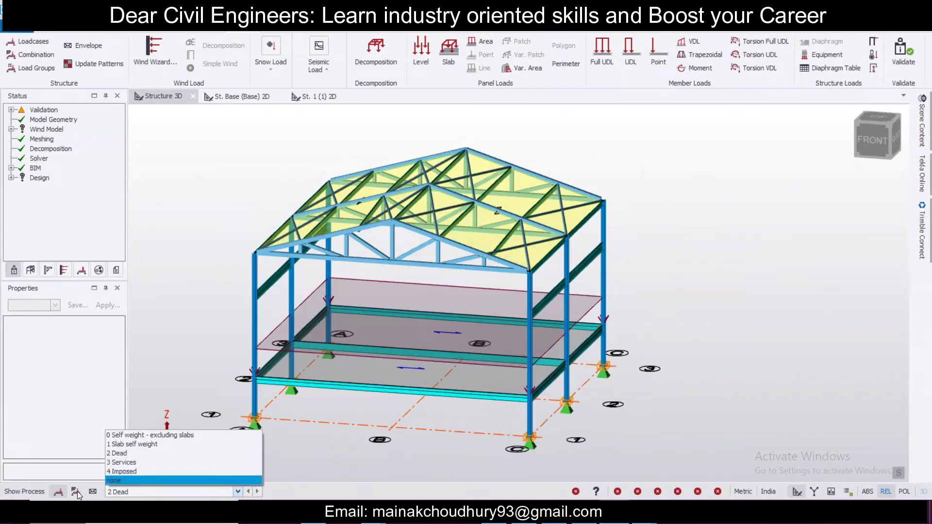
{"action": "key", "text": "Return"}
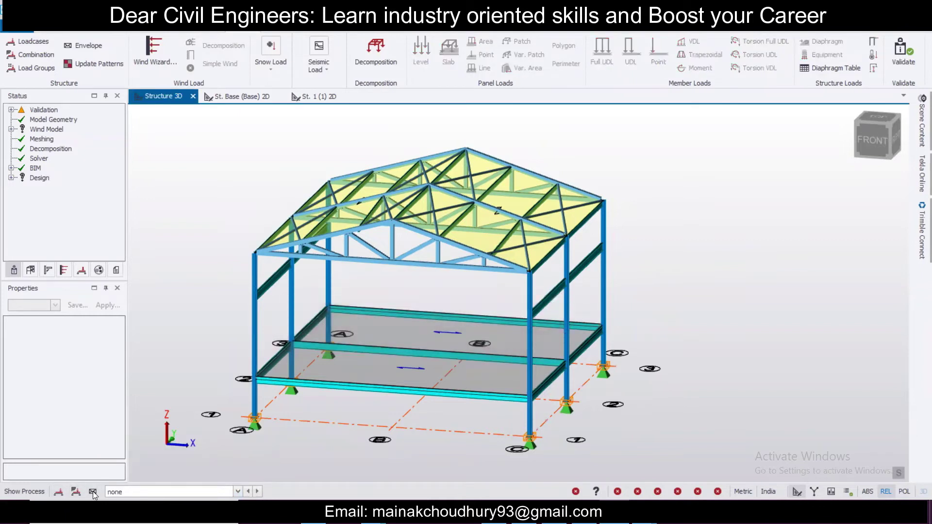
{"action": "left_click", "coordinate": [158, 494]}
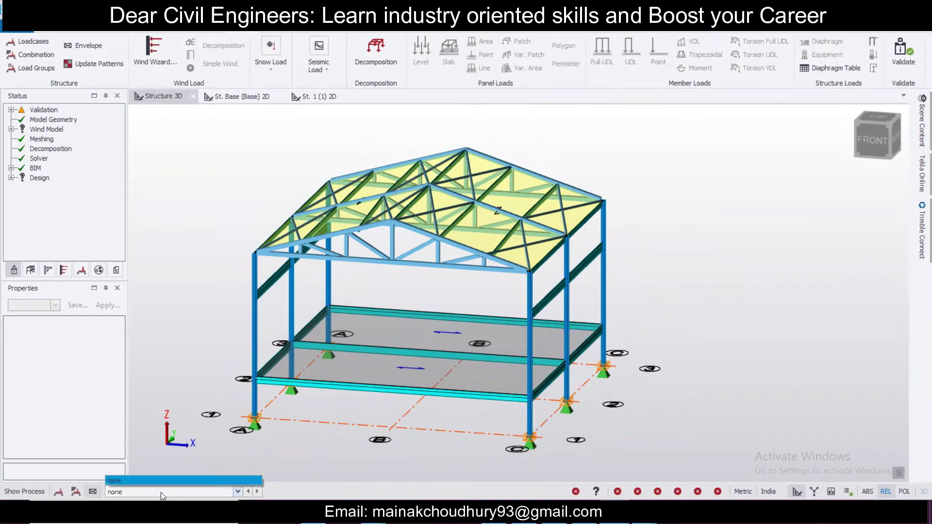
{"action": "left_click", "coordinate": [59, 492]}
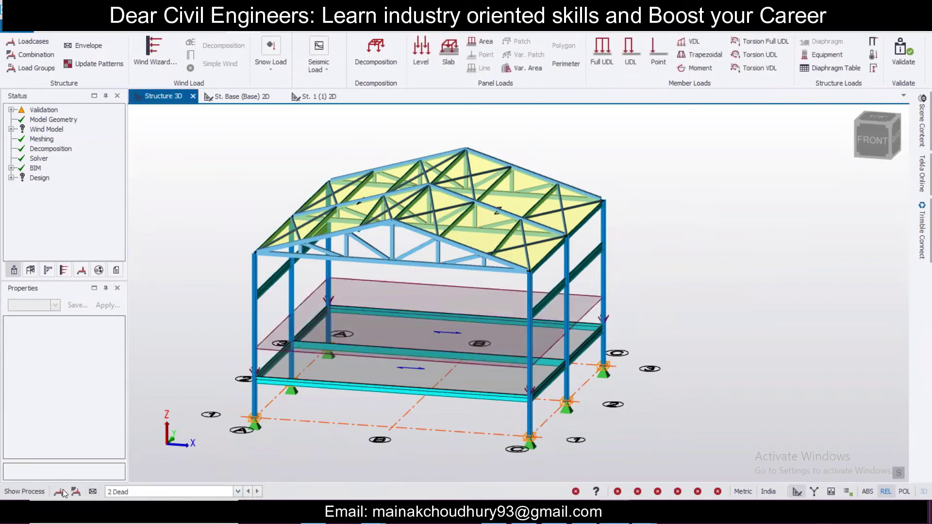
Apply an area load of 1 kN/m² in the Services loadcase to both sloping roof panels
{"action": "left_click", "coordinate": [134, 492]}
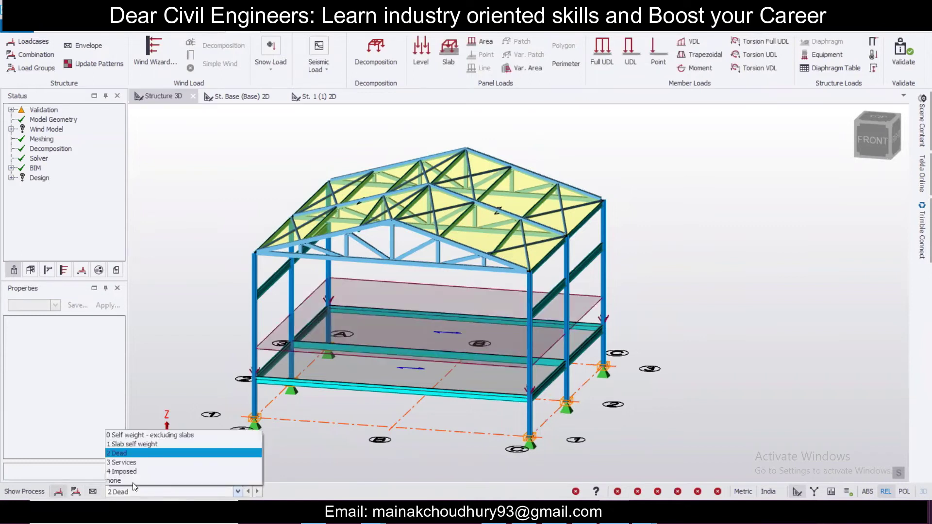
{"action": "left_click", "coordinate": [132, 464]}
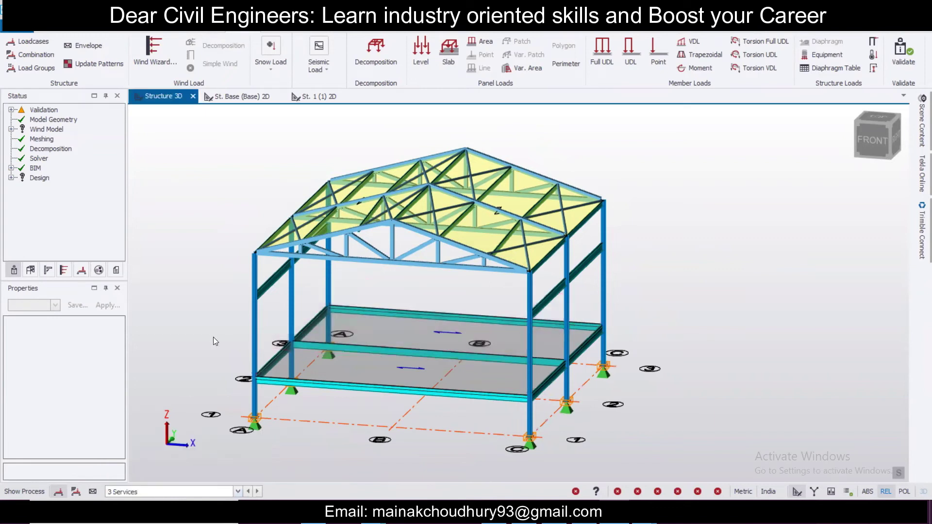
{"action": "left_click", "coordinate": [484, 44]}
{"action": "left_click", "coordinate": [101, 362]}
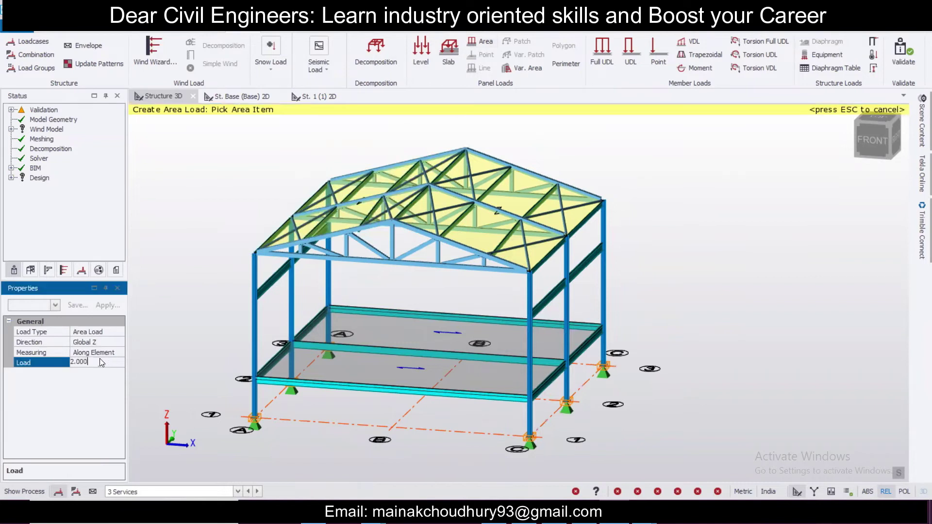
{"action": "left_click_drag", "start_coordinate": [99, 361], "coordinate": [52, 369]}
{"action": "type", "text": "1"}
{"action": "mouse_move", "coordinate": [366, 219]}
{"action": "left_click", "coordinate": [326, 218]}
{"action": "left_click", "coordinate": [459, 221]}
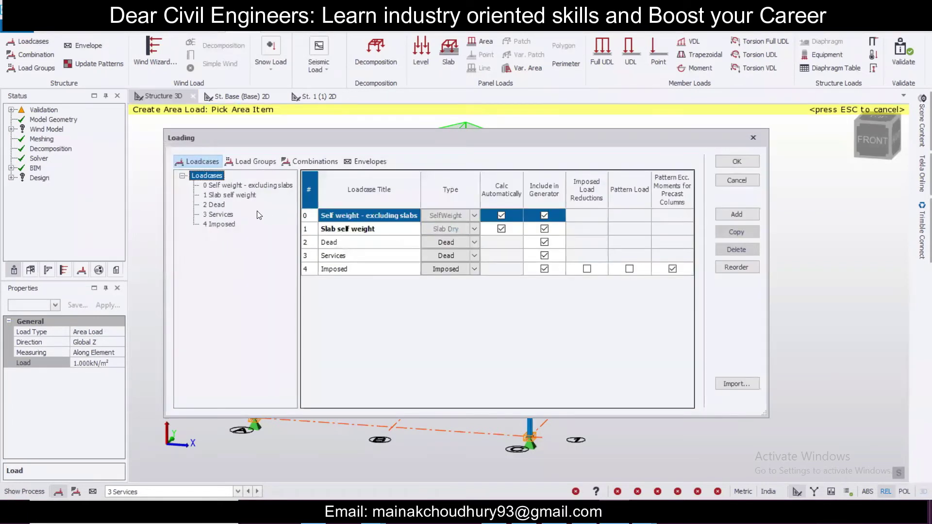
Copy the Imposed loadcase and name the copy Roof Imposed, keeping its type as Imposed
{"action": "left_click", "coordinate": [229, 225]}
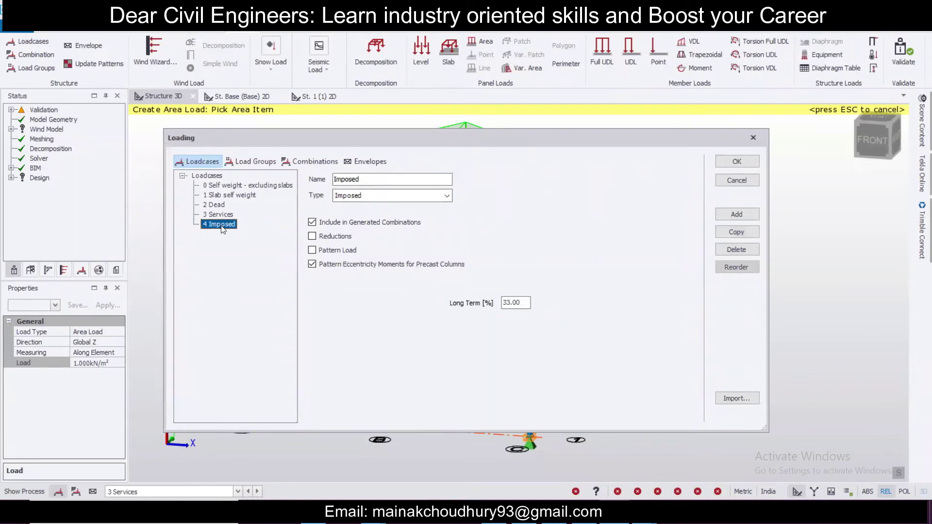
{"action": "left_click", "coordinate": [750, 233]}
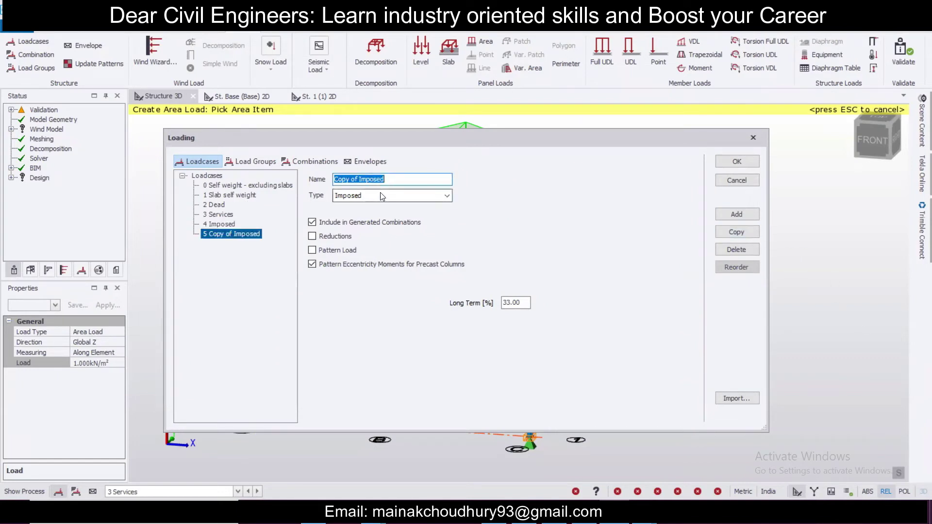
{"action": "type", "text": "Ro"}
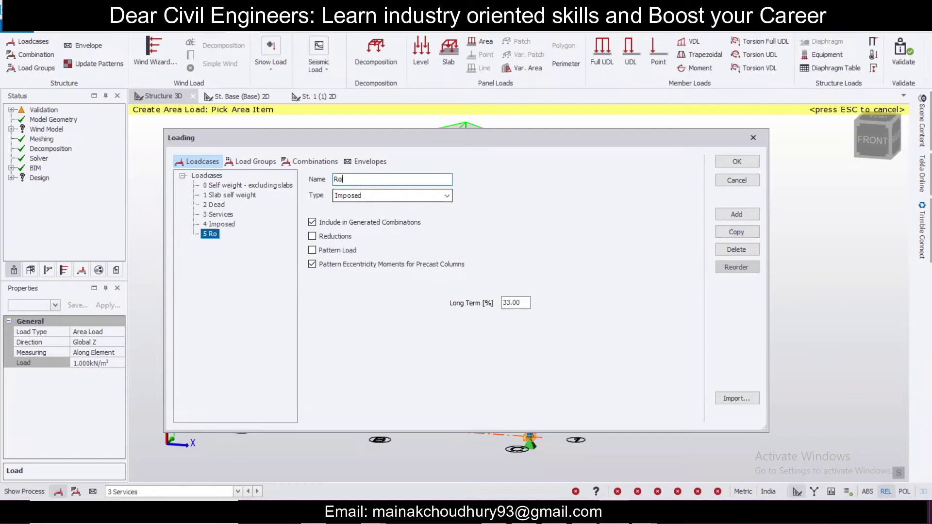
{"action": "type", "text": "of Imposed"}
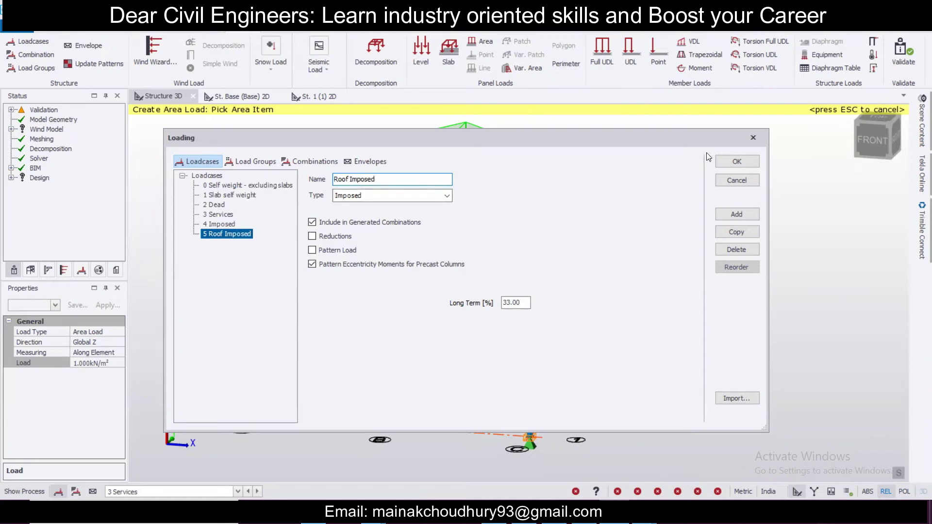
{"action": "left_click", "coordinate": [739, 160]}
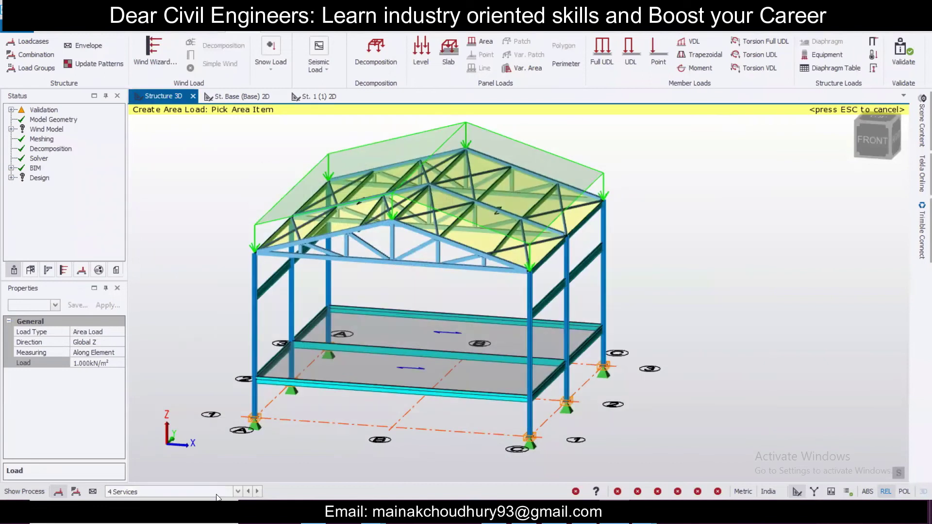
Make Roof Imposed the active loadcase and set the area load's measuring to Projected
{"action": "left_click", "coordinate": [210, 496]}
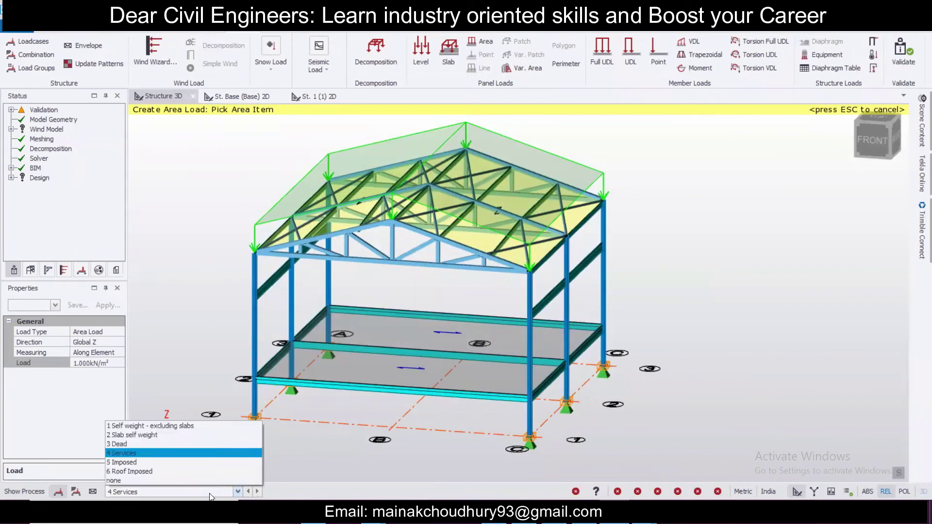
{"action": "left_click", "coordinate": [129, 470]}
{"action": "left_click", "coordinate": [115, 353]}
{"action": "left_click", "coordinate": [119, 353]}
{"action": "left_click", "coordinate": [101, 372]}
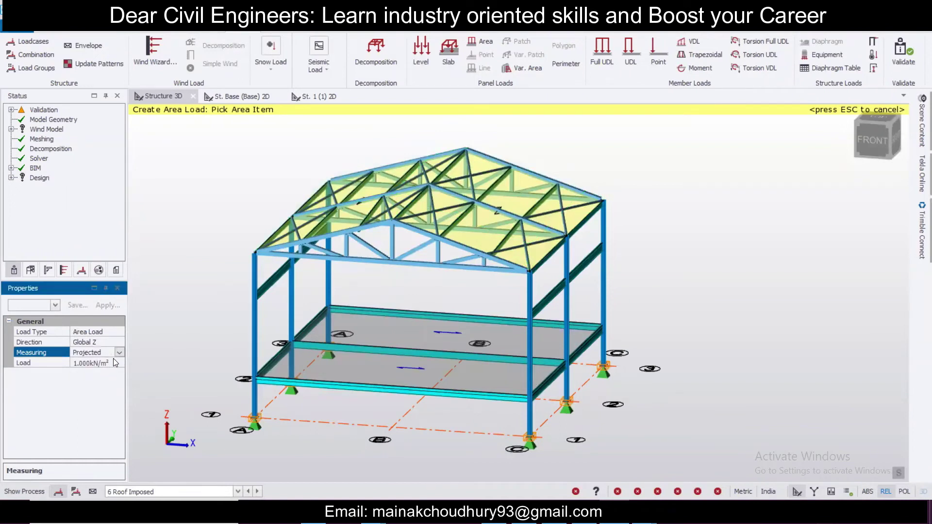
{"action": "left_click", "coordinate": [112, 361]}
{"action": "left_click", "coordinate": [95, 356]}
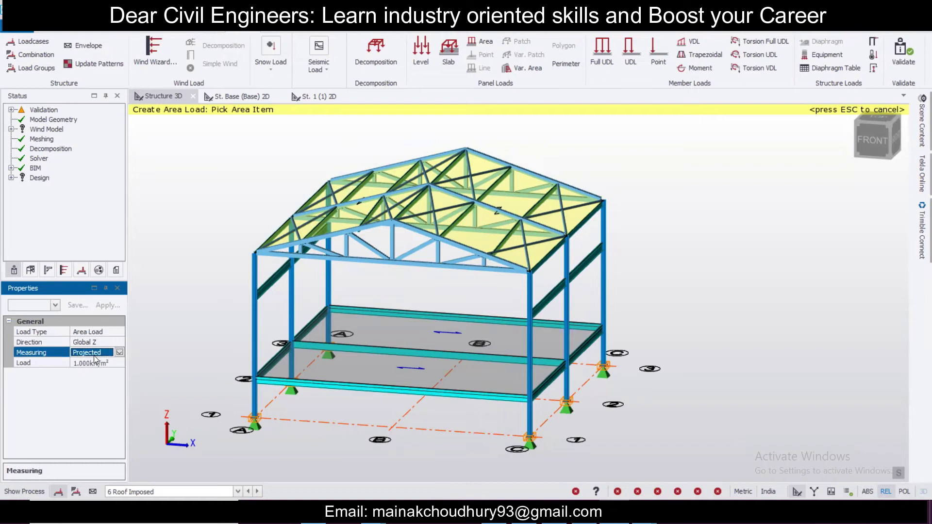
Apply a 1.5 kN/m² projected area load to both sloping roof panels in the Roof Imposed loadcase
{"action": "left_click", "coordinate": [96, 362]}
{"action": "double_click", "coordinate": [85, 362]}
{"action": "type", "text": "1"}
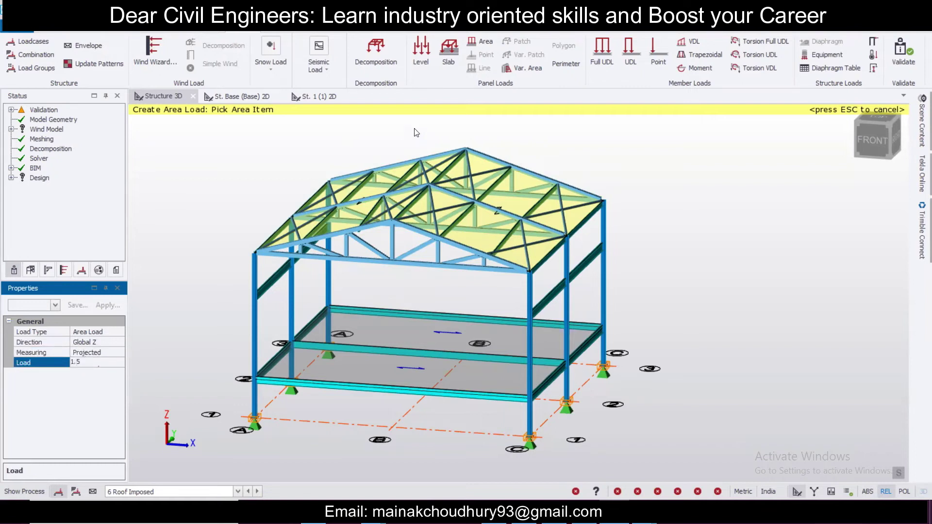
{"action": "type", "text": ".5"}
{"action": "key", "text": "Return"}
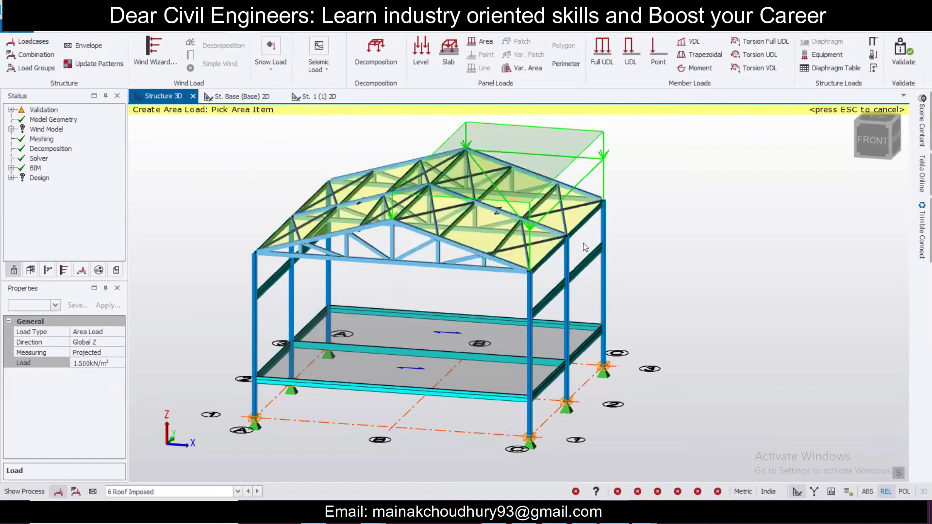
{"action": "left_click", "coordinate": [328, 223]}
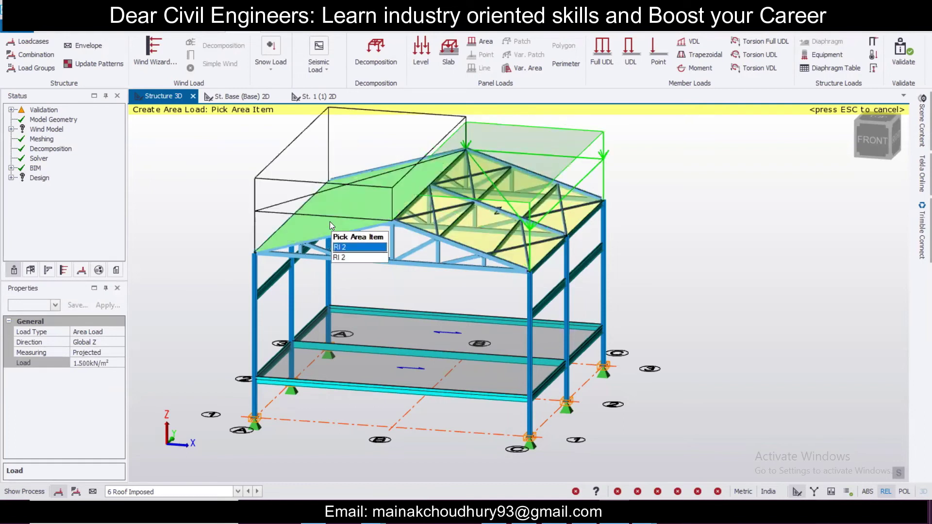
{"action": "left_click", "coordinate": [359, 248]}
{"action": "scroll", "coordinate": [621, 246], "scroll_direction": "down", "scroll_amount": 3}
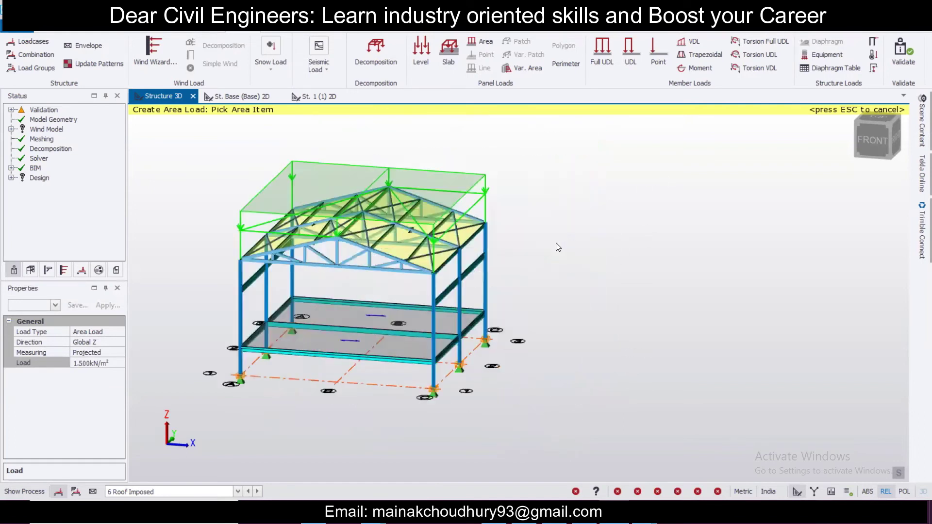
{"action": "key", "text": "Escape"}
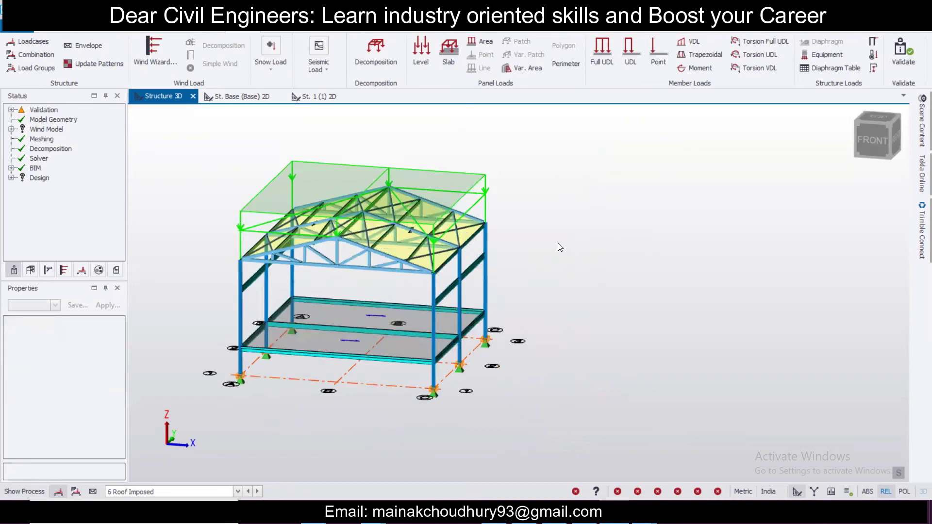
Validate the model with its current loading
{"action": "left_click", "coordinate": [917, 39]}
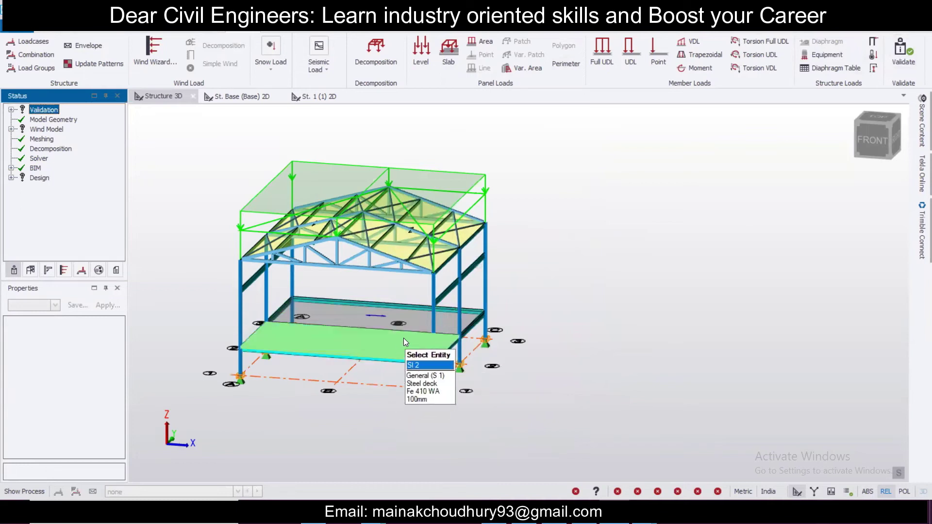
{"action": "scroll", "coordinate": [313, 333], "scroll_direction": "up", "scroll_amount": 2}
{"action": "middle_click_drag", "start_coordinate": [266, 359], "coordinate": [334, 75]}
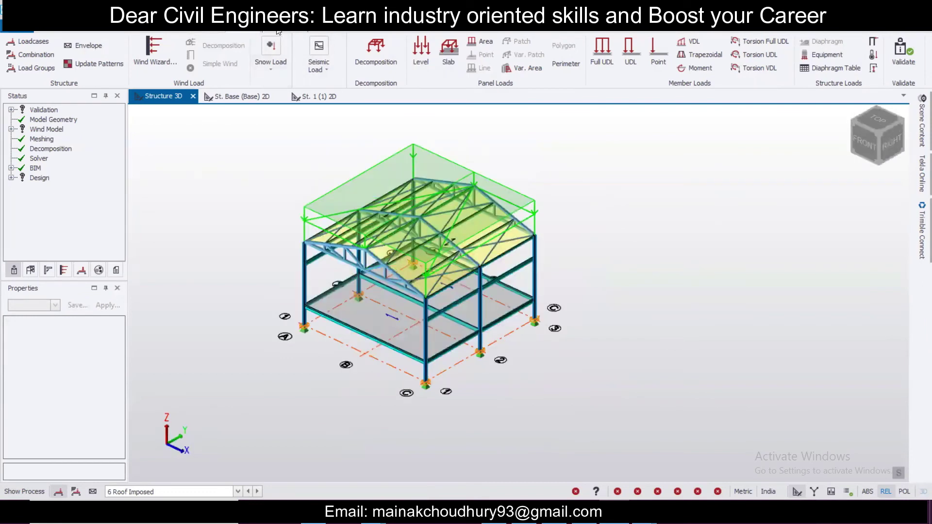
Start the Seismic Wizard, ignoring seismic in floor St. Base (Base) and below, with an importance factor of 1.0
{"action": "left_click", "coordinate": [324, 77]}
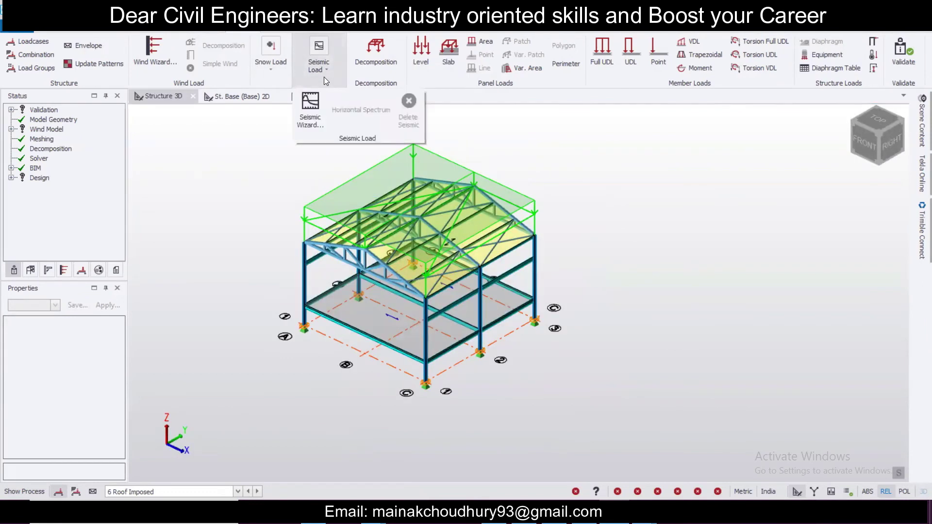
{"action": "left_click", "coordinate": [297, 108]}
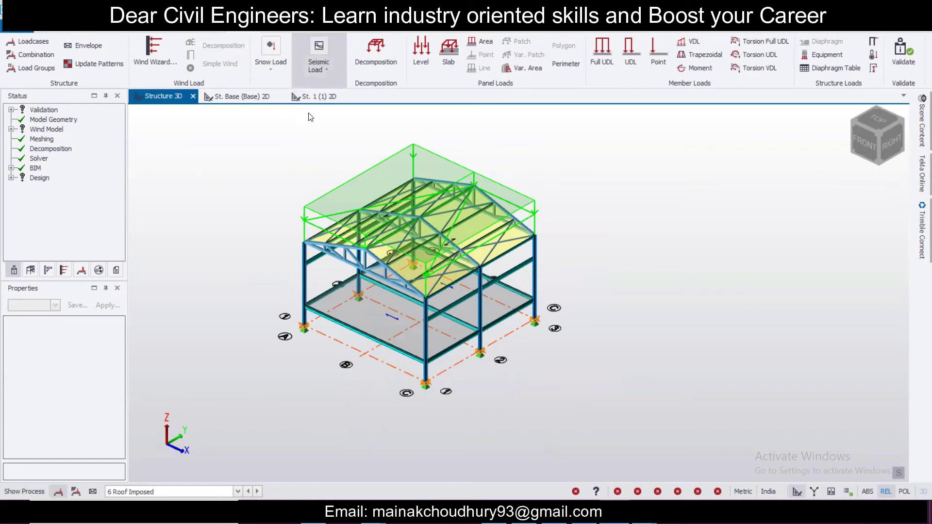
{"action": "left_click", "coordinate": [583, 394]}
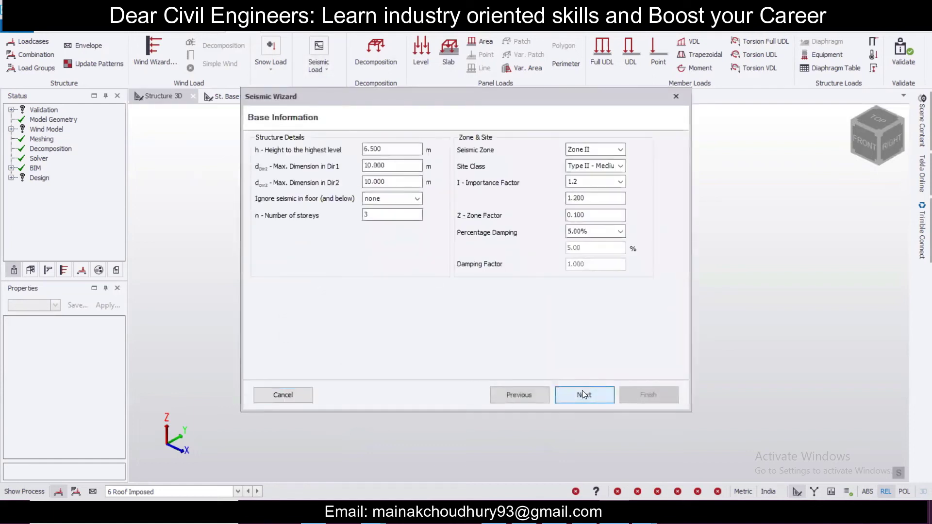
{"action": "left_click", "coordinate": [408, 200]}
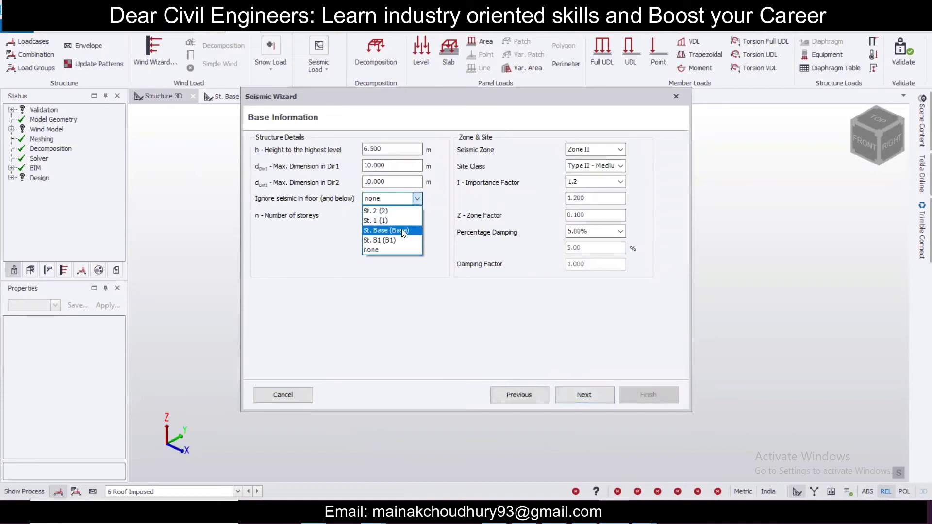
{"action": "left_click", "coordinate": [402, 231]}
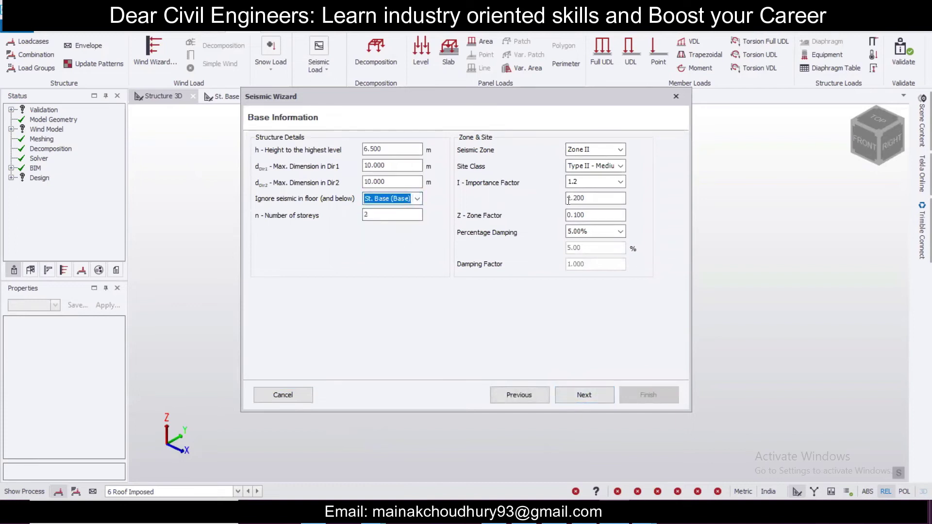
{"action": "left_click", "coordinate": [620, 182]}
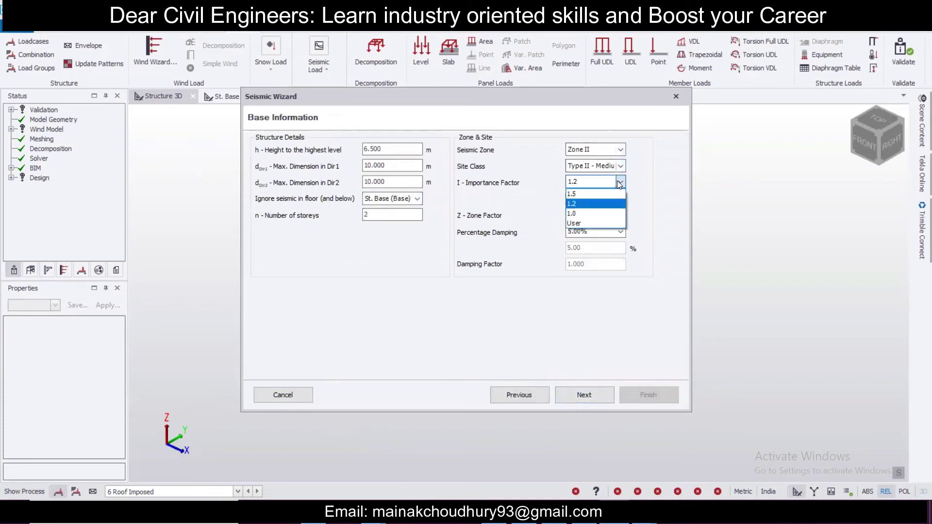
{"action": "left_click", "coordinate": [615, 214]}
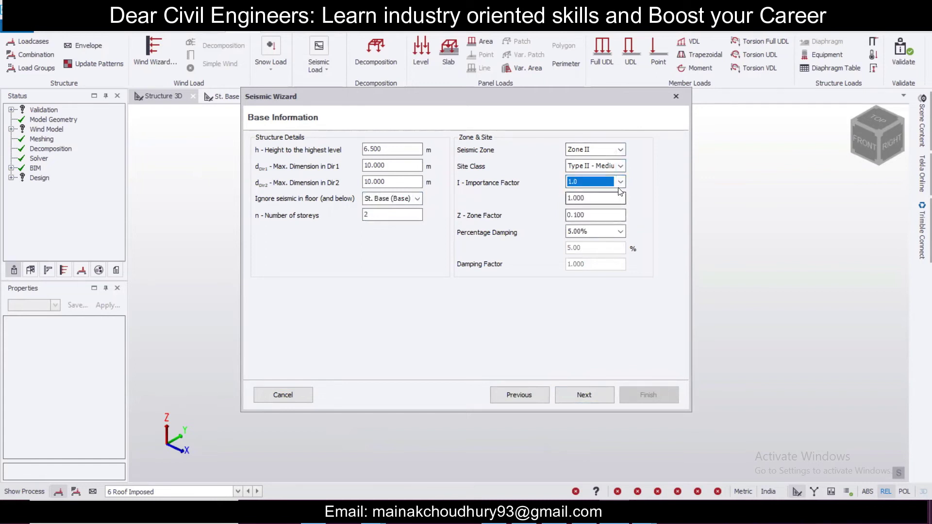
{"action": "left_click", "coordinate": [575, 395]}
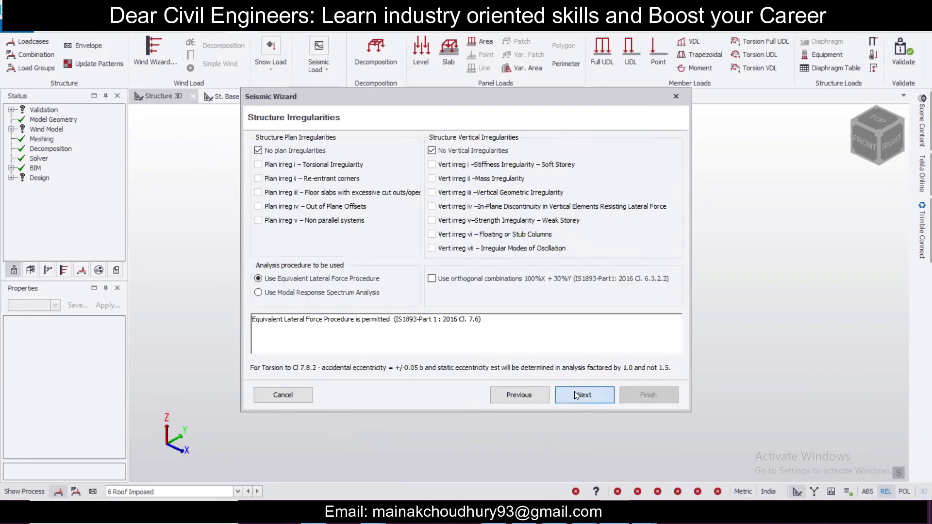
Choose Modal Response Spectrum Analysis and set the structure type to Steel MRF Building without any masonry infills in both directions
{"action": "left_click", "coordinate": [345, 293]}
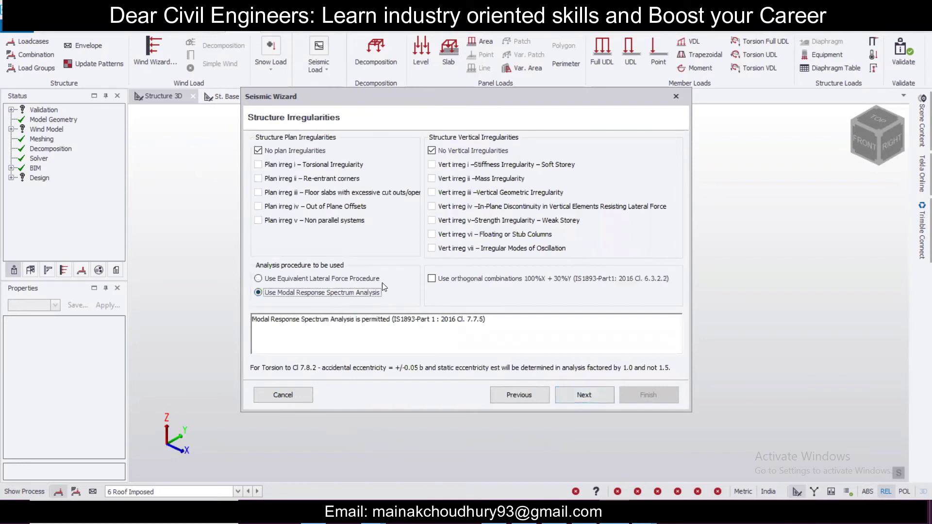
{"action": "left_click", "coordinate": [570, 392]}
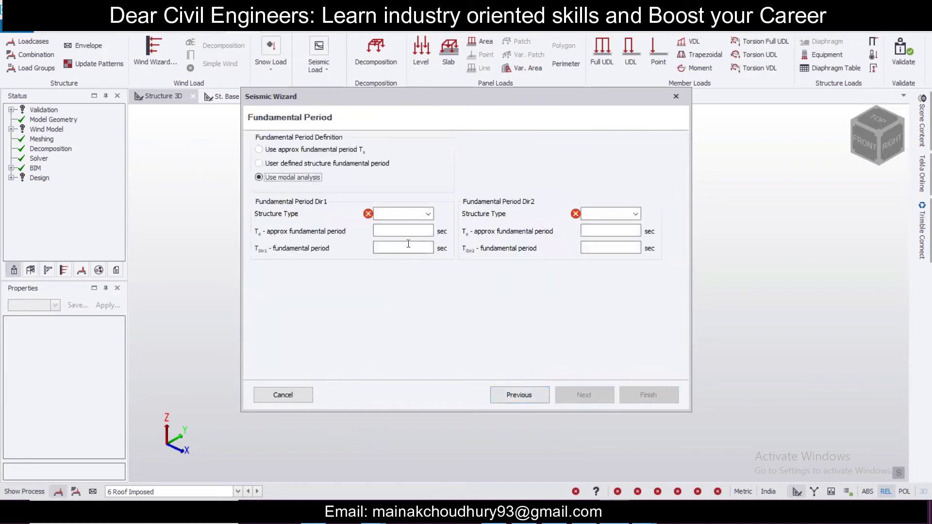
{"action": "left_click", "coordinate": [427, 214]}
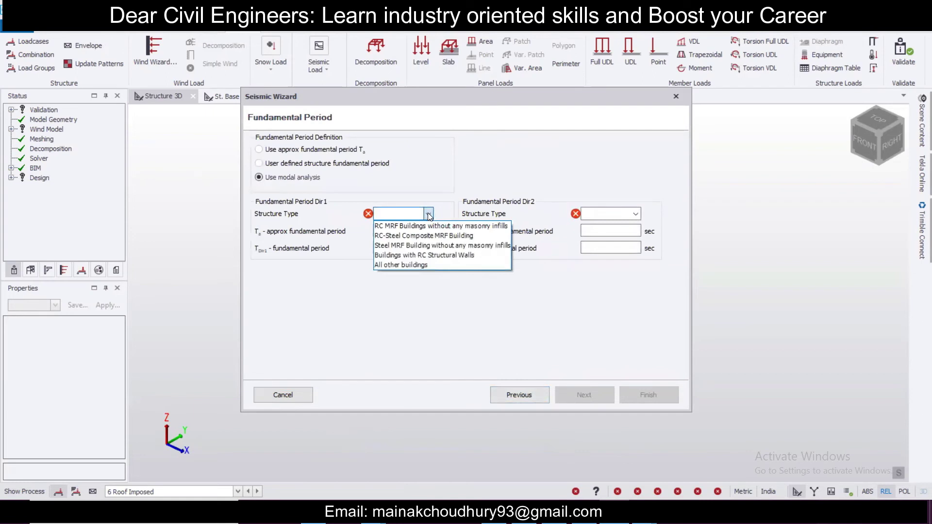
{"action": "left_click", "coordinate": [441, 246]}
{"action": "left_click", "coordinate": [597, 213]}
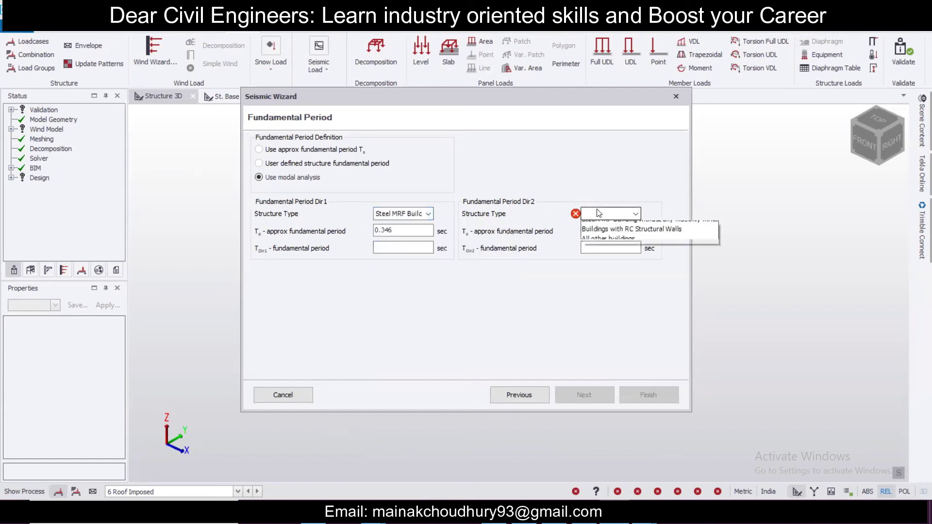
{"action": "left_click", "coordinate": [605, 248]}
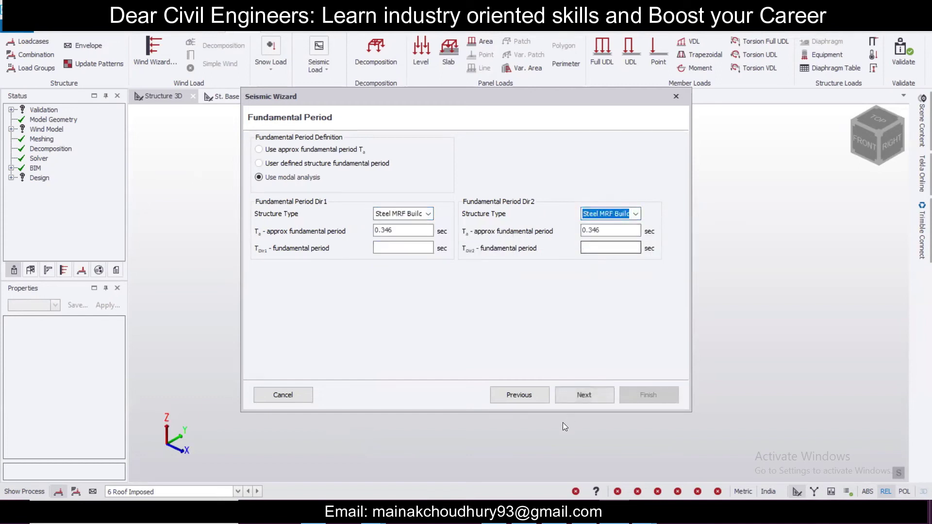
{"action": "left_click", "coordinate": [574, 399]}
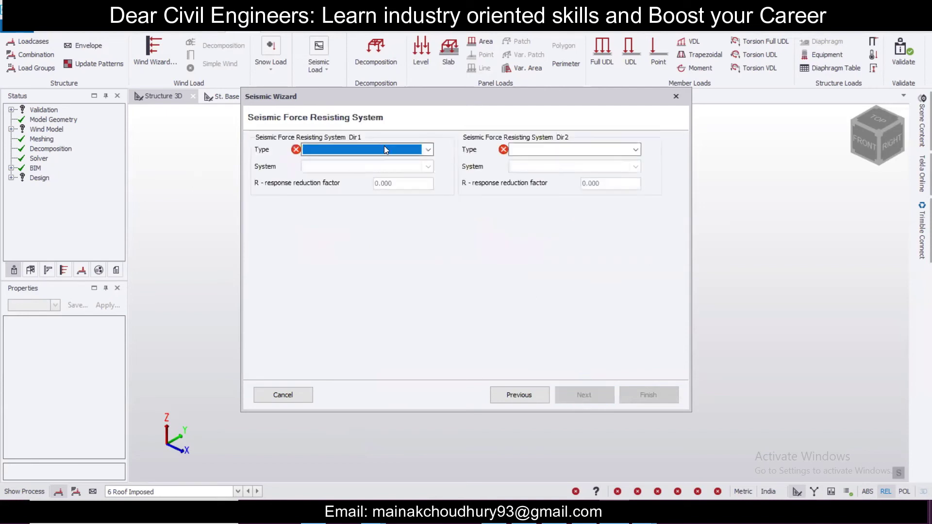
Set the Dir1 seismic force resisting system to Moment Frame Systems, b) RC building with SMRF
{"action": "left_click", "coordinate": [384, 149]}
{"action": "left_click", "coordinate": [393, 164]}
{"action": "left_click", "coordinate": [393, 149]}
{"action": "left_click", "coordinate": [393, 164]}
{"action": "left_click", "coordinate": [404, 145]}
{"action": "left_click", "coordinate": [404, 145]}
{"action": "left_click", "coordinate": [395, 167]}
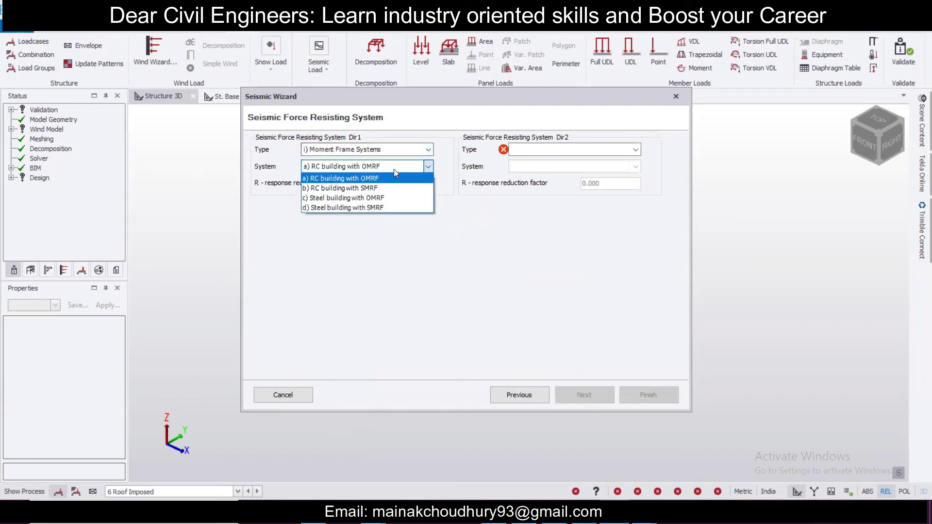
{"action": "left_click", "coordinate": [394, 188]}
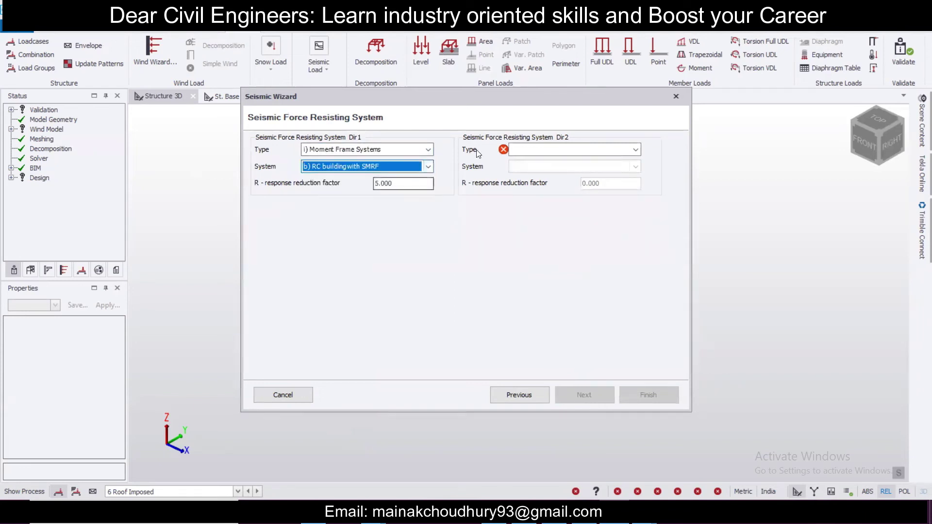
Set the Dir2 seismic force resisting system to Moment Frame Systems, b) RC building with SMRF
{"action": "left_click", "coordinate": [527, 149]}
{"action": "left_click", "coordinate": [534, 159]}
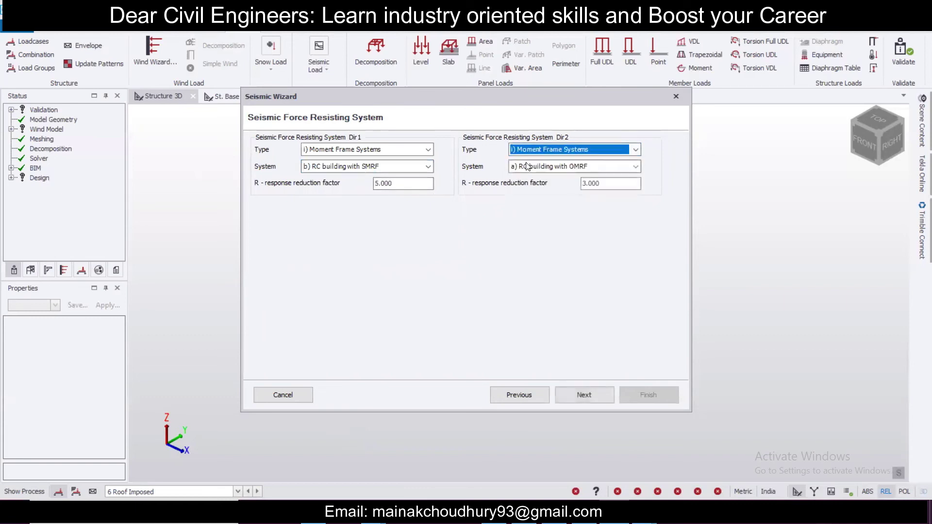
{"action": "left_click", "coordinate": [522, 167]}
{"action": "left_click", "coordinate": [541, 188]}
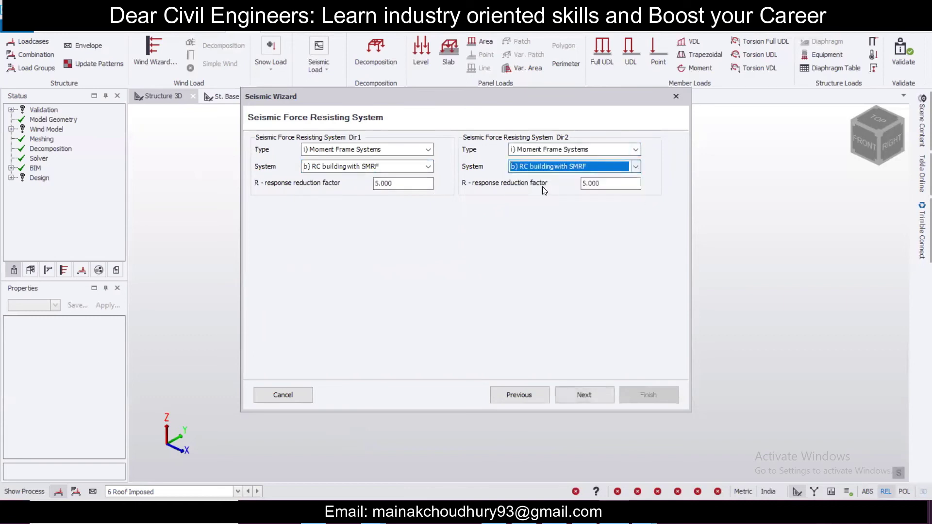
{"action": "left_click", "coordinate": [590, 394]}
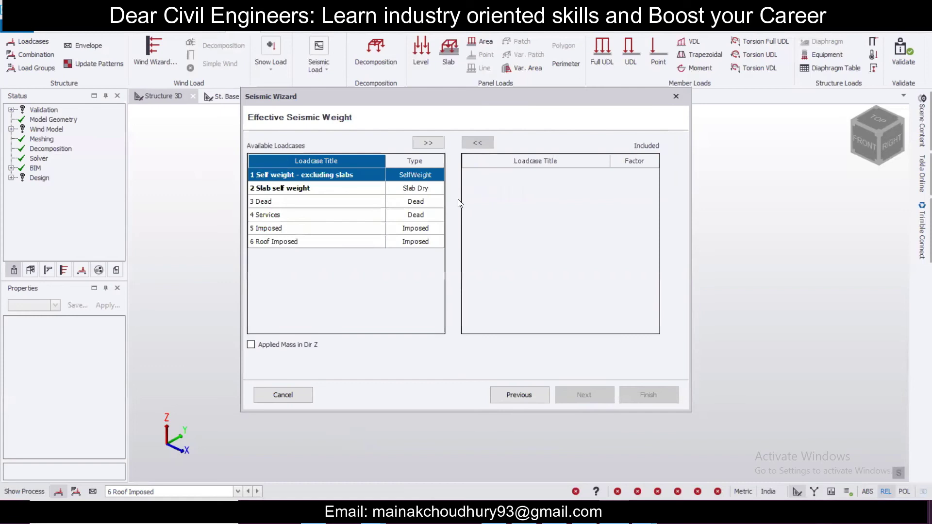
Include all available loadcases, from self weight through Roof Imposed, in the effective seismic weight and finish the Seismic Wizard
{"action": "left_click", "coordinate": [428, 143]}
{"action": "left_click", "coordinate": [429, 143]}
{"action": "left_click", "coordinate": [428, 143]}
{"action": "left_click", "coordinate": [428, 142]}
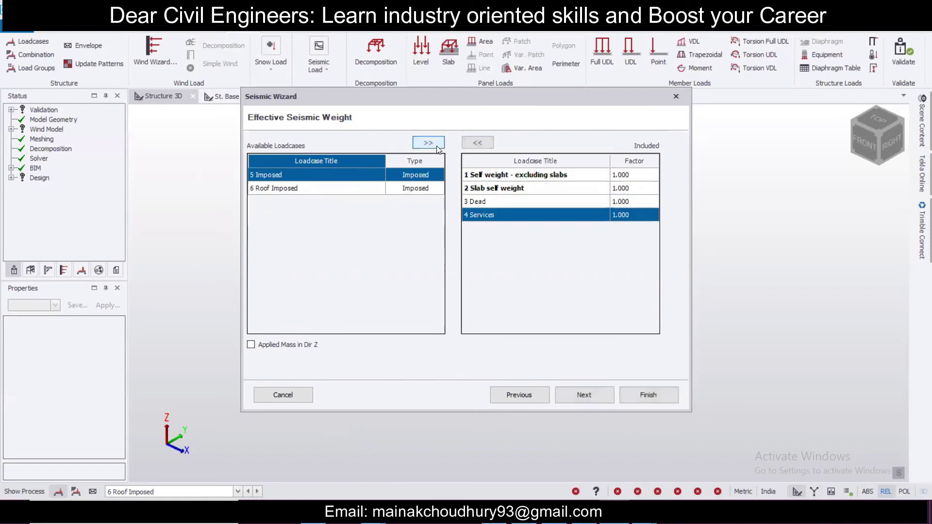
{"action": "left_click", "coordinate": [428, 143]}
{"action": "left_click", "coordinate": [428, 142]}
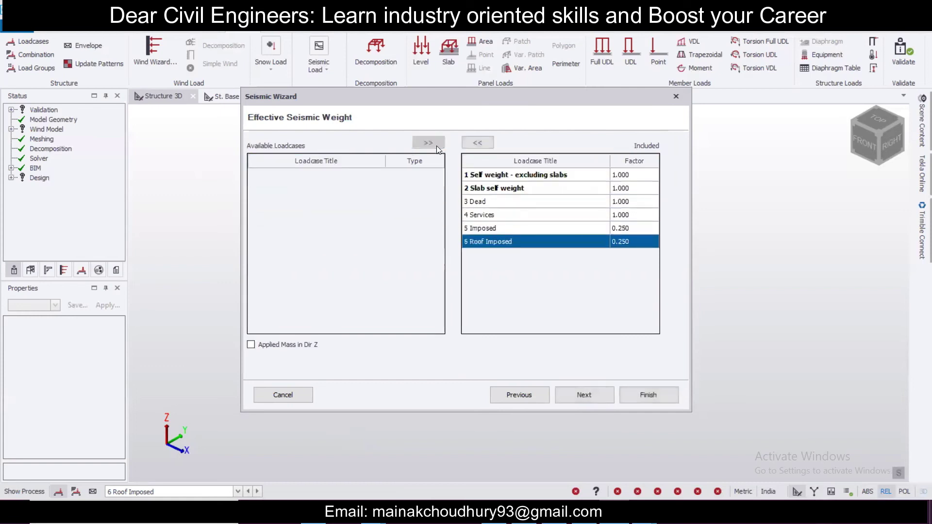
{"action": "left_click", "coordinate": [576, 394]}
{"action": "left_click", "coordinate": [645, 394]}
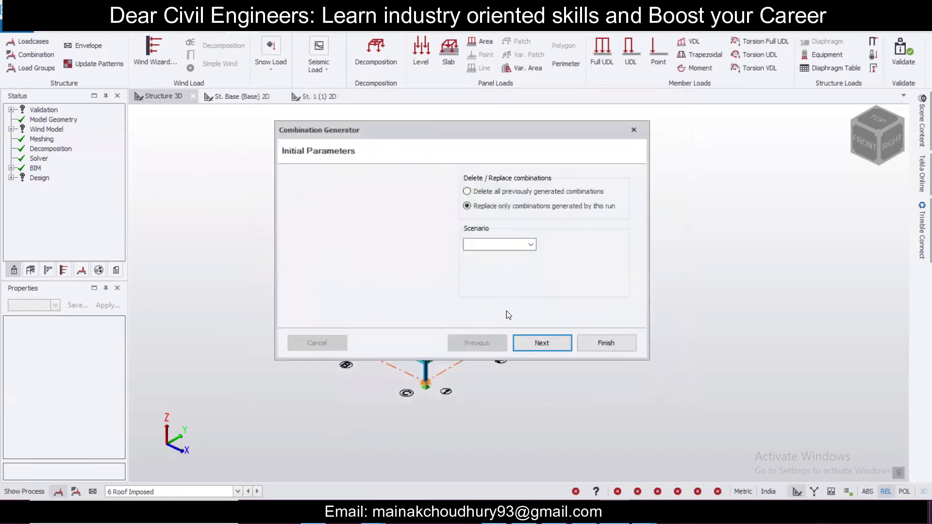
Generate the seismic combinations for the Operating scenario, keeping the default combination selection and service factors
{"action": "left_click", "coordinate": [530, 244]}
{"action": "left_click", "coordinate": [473, 255]}
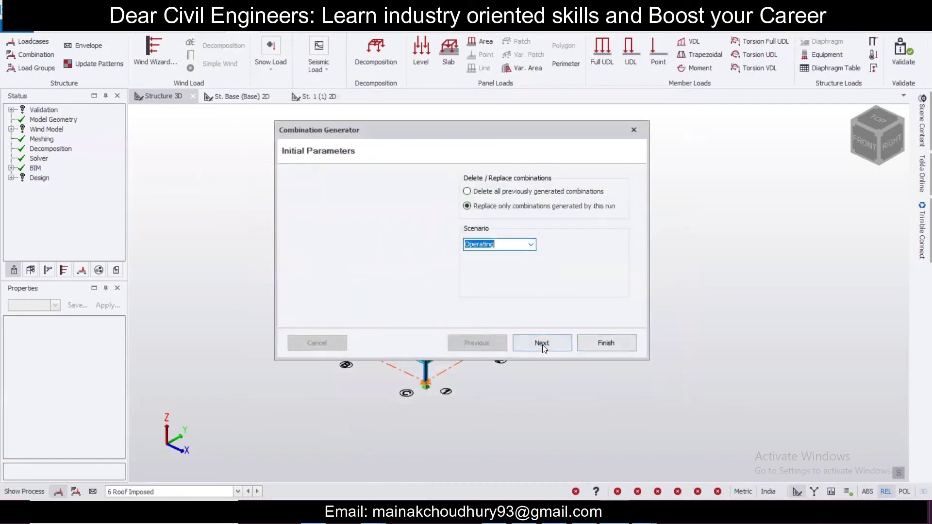
{"action": "left_click", "coordinate": [542, 343]}
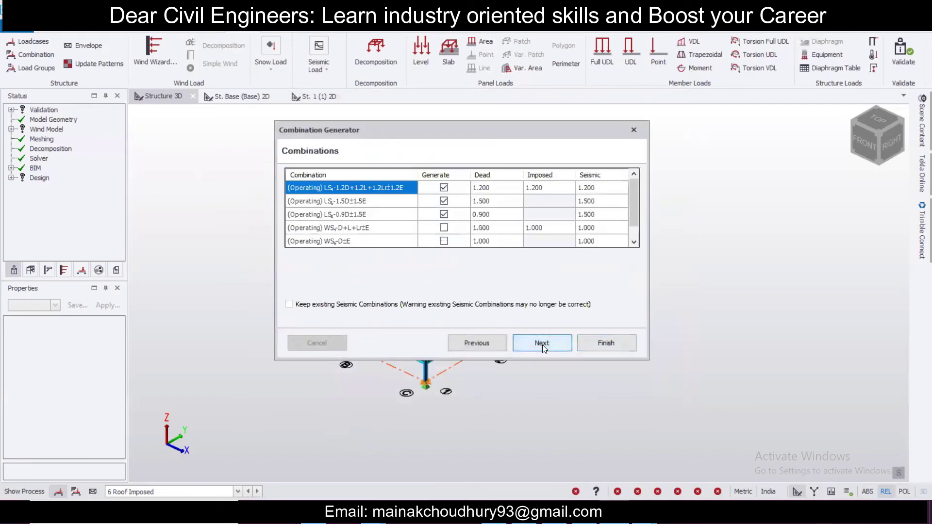
{"action": "scroll", "coordinate": [362, 217], "scroll_direction": "down", "scroll_amount": 1}
{"action": "scroll", "coordinate": [363, 217], "scroll_direction": "up", "scroll_amount": 1}
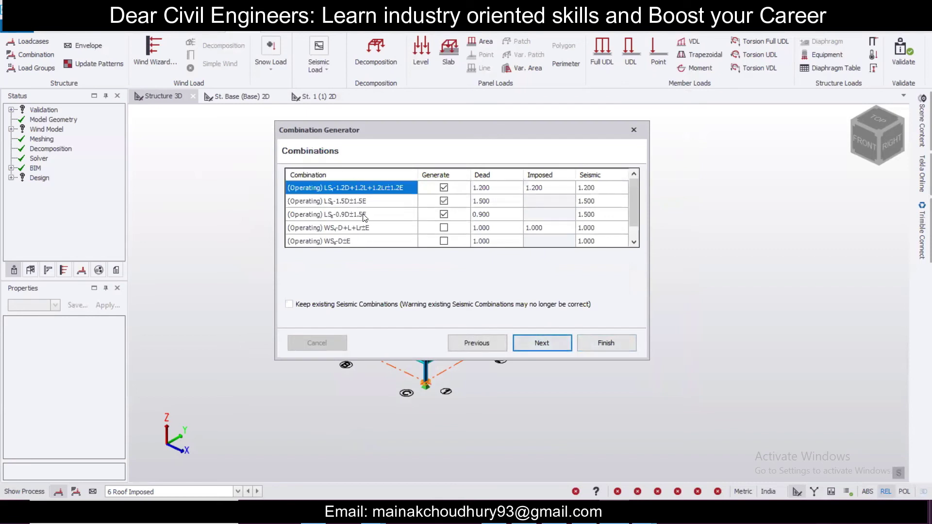
{"action": "left_click", "coordinate": [547, 342]}
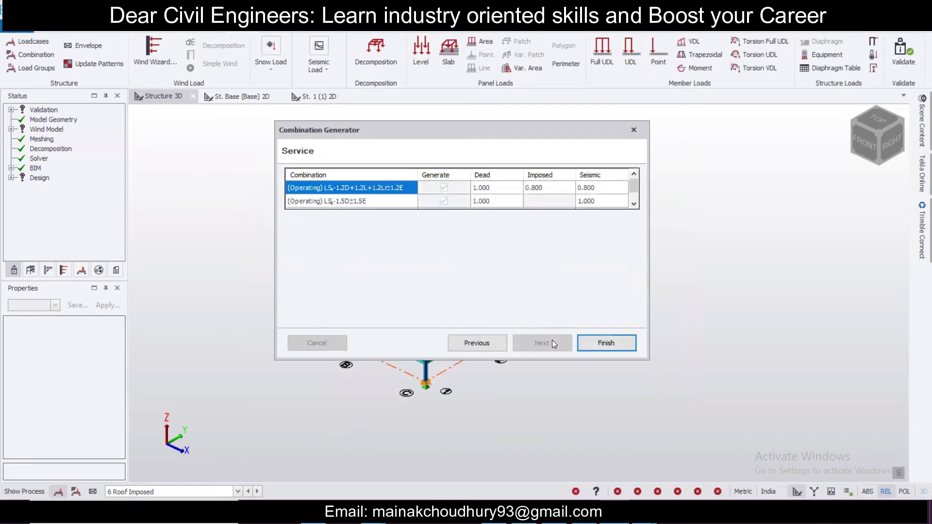
{"action": "left_click", "coordinate": [614, 335]}
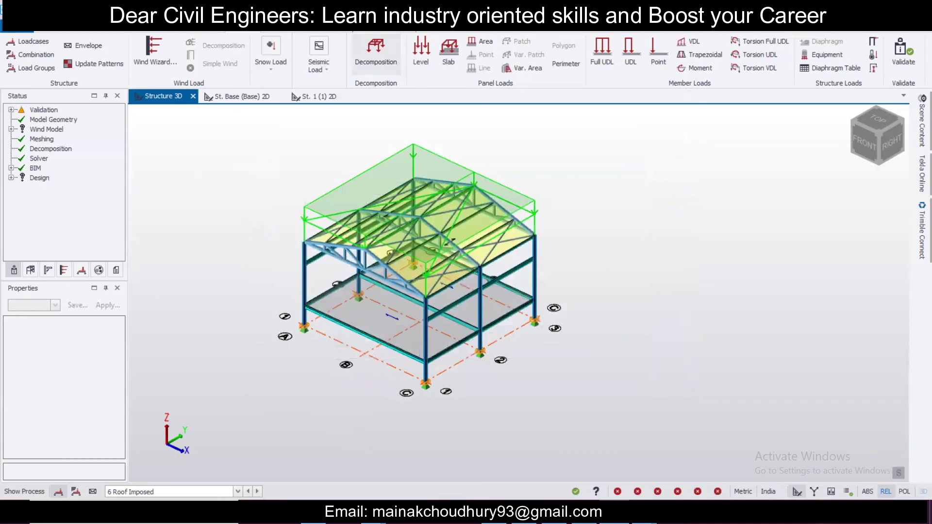
Regenerate the design combinations with the (Operating) 1.5D dead-load combination included and accept the loading setup
{"action": "left_click", "coordinate": [43, 55]}
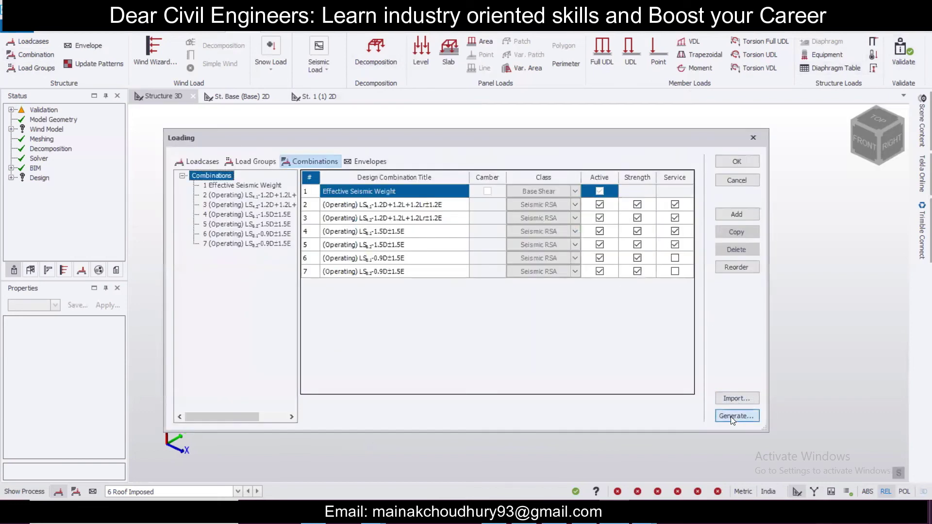
{"action": "left_click", "coordinate": [731, 417]}
{"action": "left_click", "coordinate": [543, 341]}
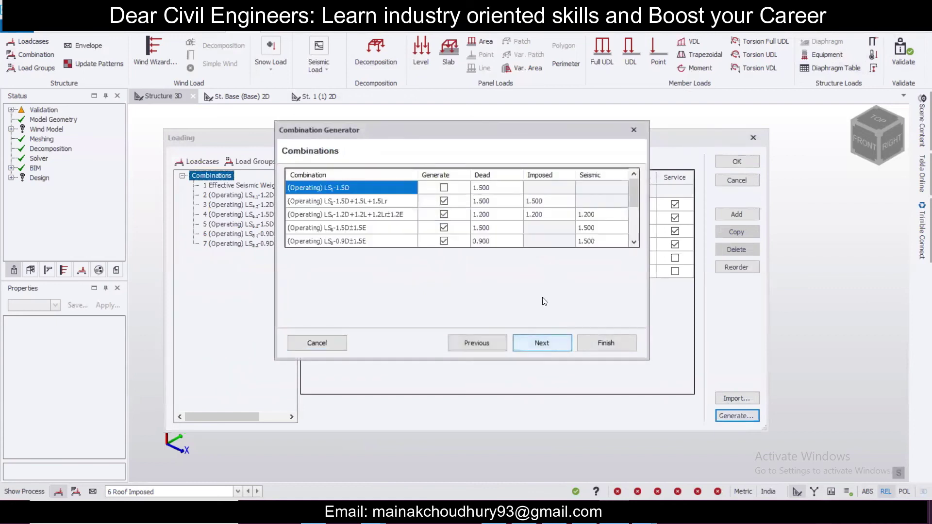
{"action": "left_click", "coordinate": [443, 188]}
{"action": "scroll", "coordinate": [409, 205], "scroll_direction": "down", "scroll_amount": 3}
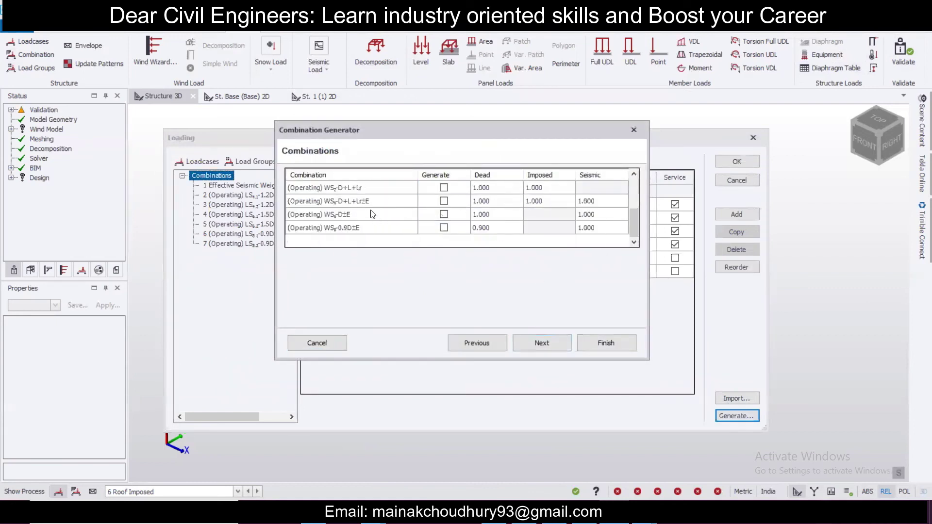
{"action": "scroll", "coordinate": [410, 203], "scroll_direction": "up", "scroll_amount": 10}
{"action": "left_click", "coordinate": [534, 344]}
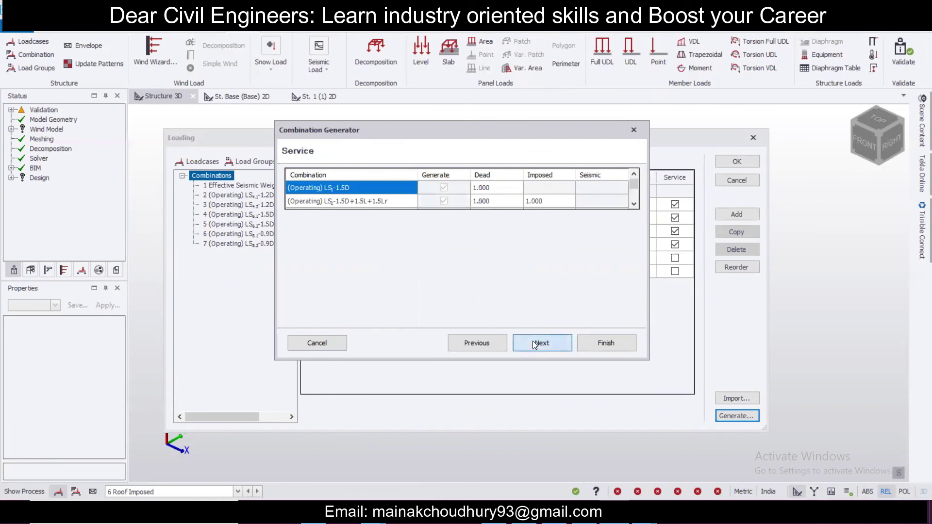
{"action": "left_click", "coordinate": [541, 344]}
{"action": "left_click", "coordinate": [610, 342]}
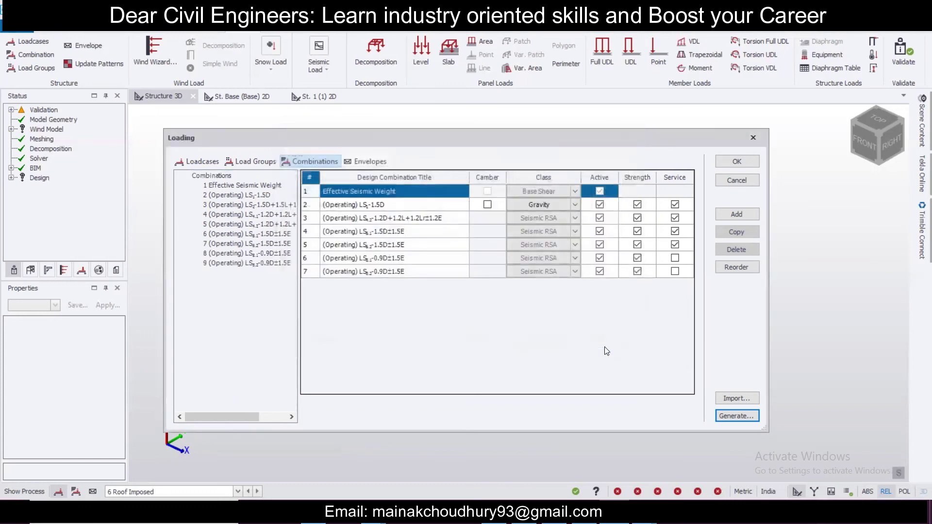
{"action": "left_click", "coordinate": [750, 164]}
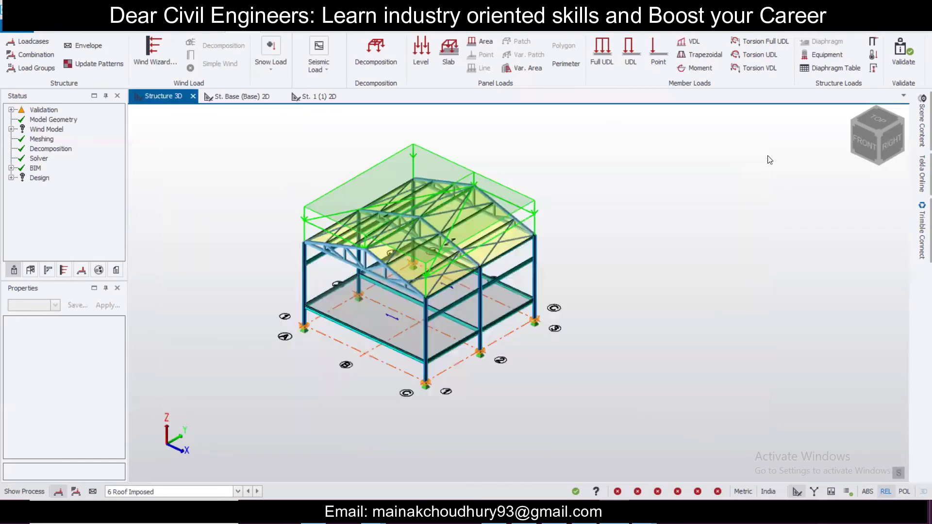
Validate the model and run Design All (Static) on the whole structure
{"action": "left_click", "coordinate": [903, 54]}
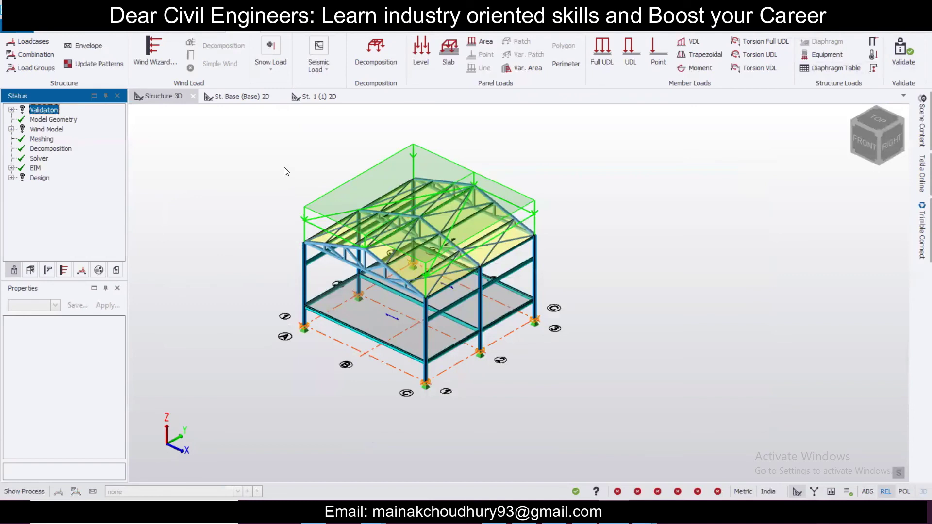
{"action": "left_click", "coordinate": [348, 28]}
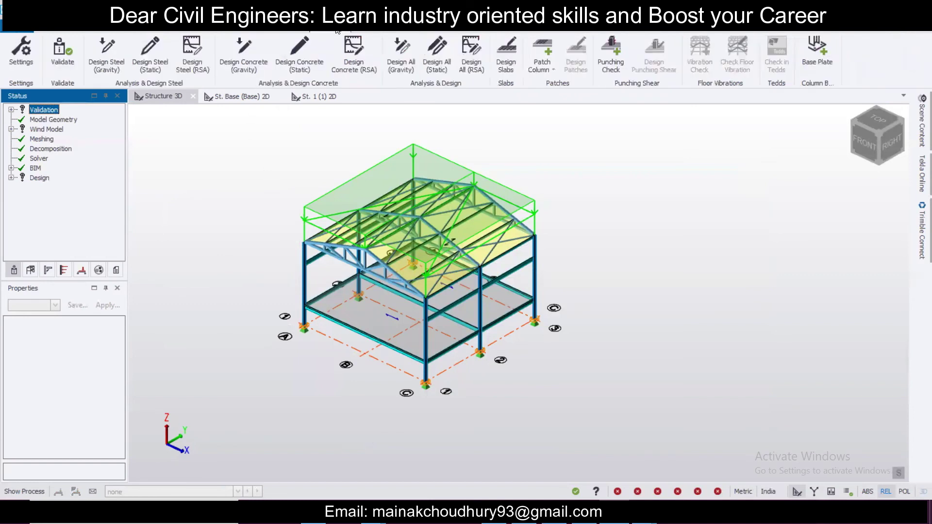
{"action": "left_click", "coordinate": [434, 54]}
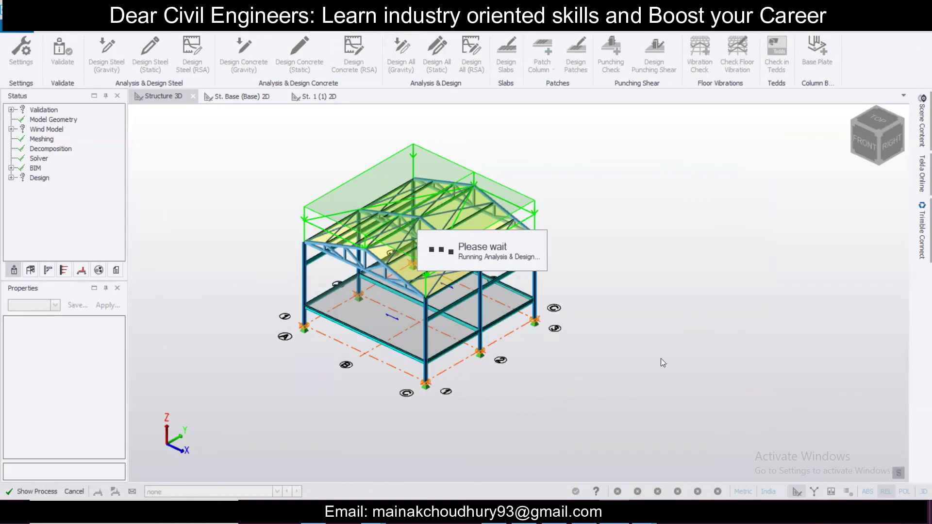
Generate the design report for the front roof truss ST 1
{"action": "middle_click_drag", "start_coordinate": [660, 364], "coordinate": [745, 334]}
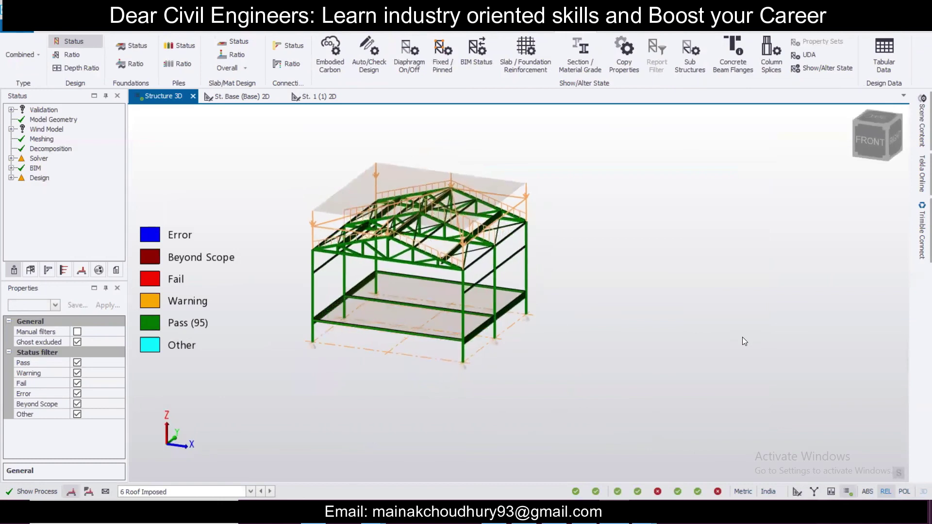
{"action": "scroll", "coordinate": [524, 297], "scroll_direction": "up", "scroll_amount": 3}
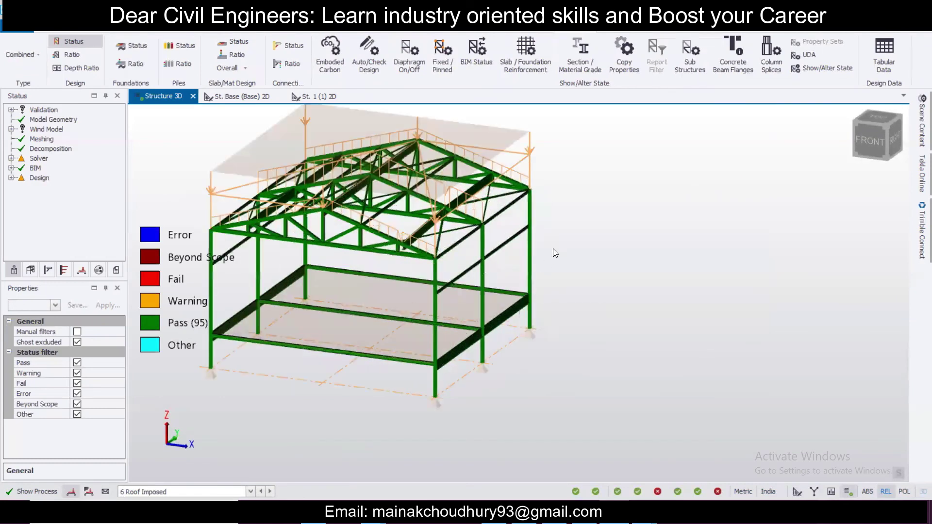
{"action": "scroll", "coordinate": [331, 280], "scroll_direction": "up", "scroll_amount": 3}
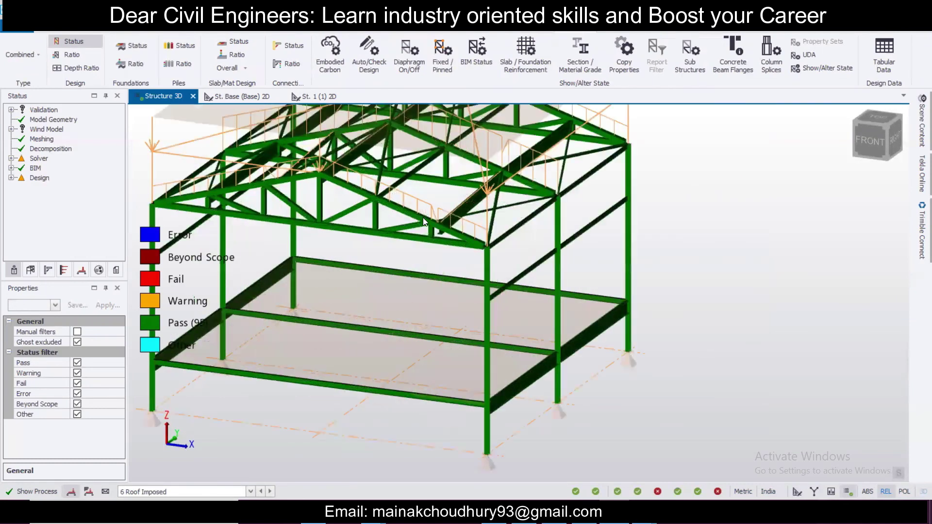
{"action": "left_click", "coordinate": [423, 217]}
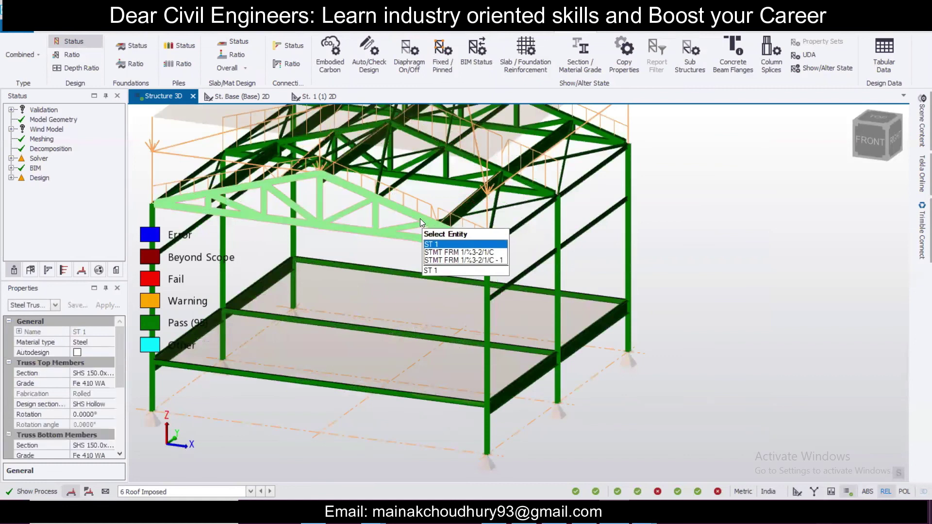
{"action": "right_click", "coordinate": [421, 219]}
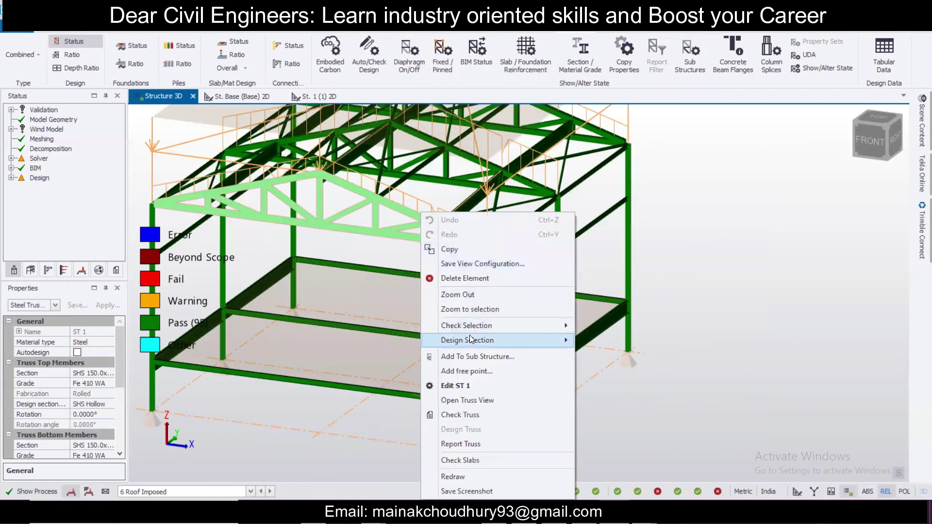
{"action": "left_click", "coordinate": [483, 443]}
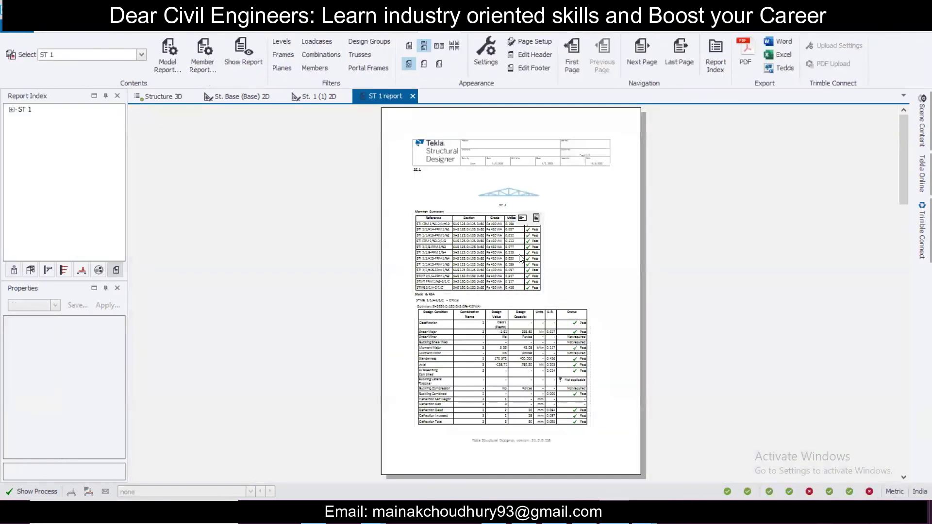
Examine the member summary and design condition checks in the truss report and return to the 3D structure view
{"action": "scroll", "coordinate": [515, 218], "scroll_direction": "up", "scroll_amount": 4, "text": "ctrl"}
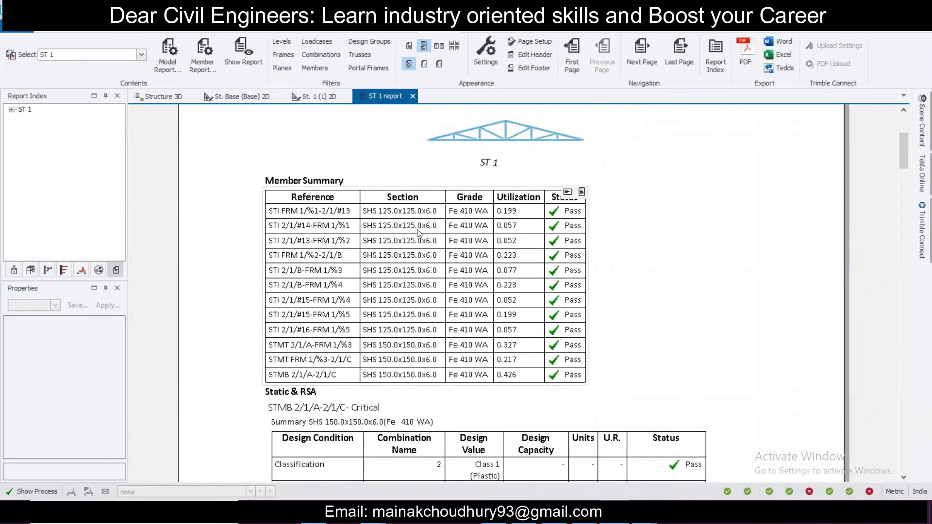
{"action": "scroll", "coordinate": [505, 204], "scroll_direction": "down", "scroll_amount": 6}
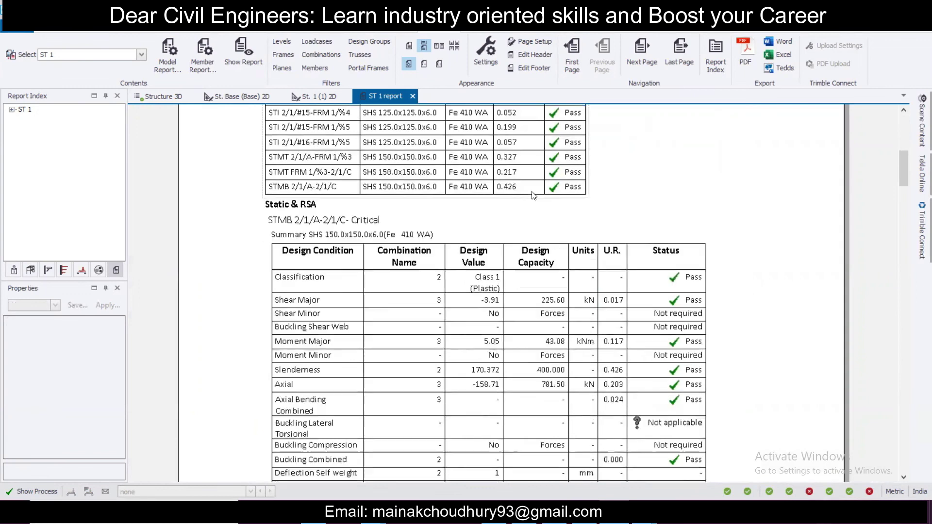
{"action": "scroll", "coordinate": [584, 193], "scroll_direction": "down", "scroll_amount": 10}
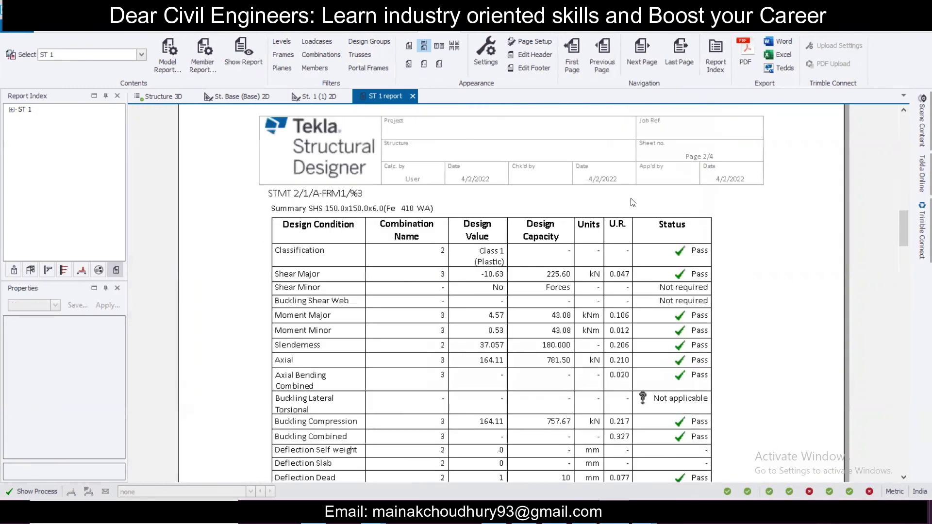
{"action": "scroll", "coordinate": [635, 230], "scroll_direction": "down", "scroll_amount": 4}
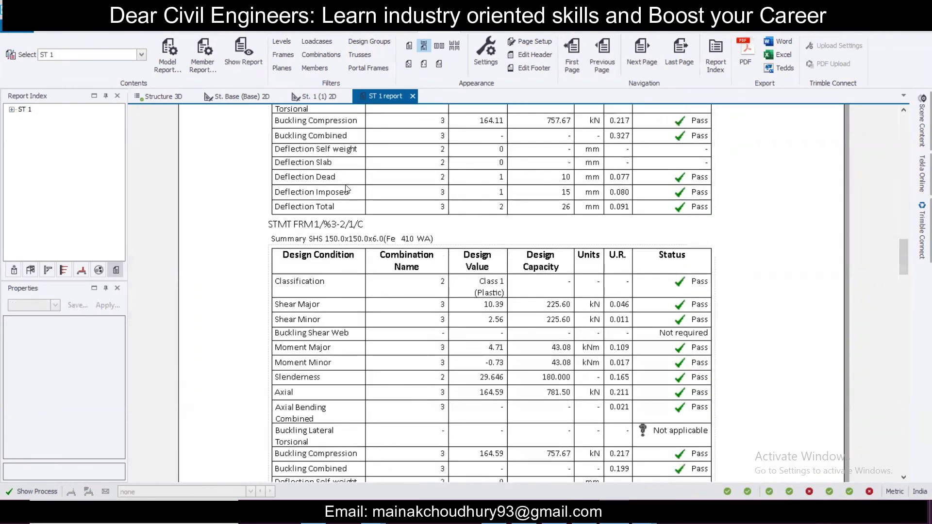
{"action": "left_click", "coordinate": [310, 97]}
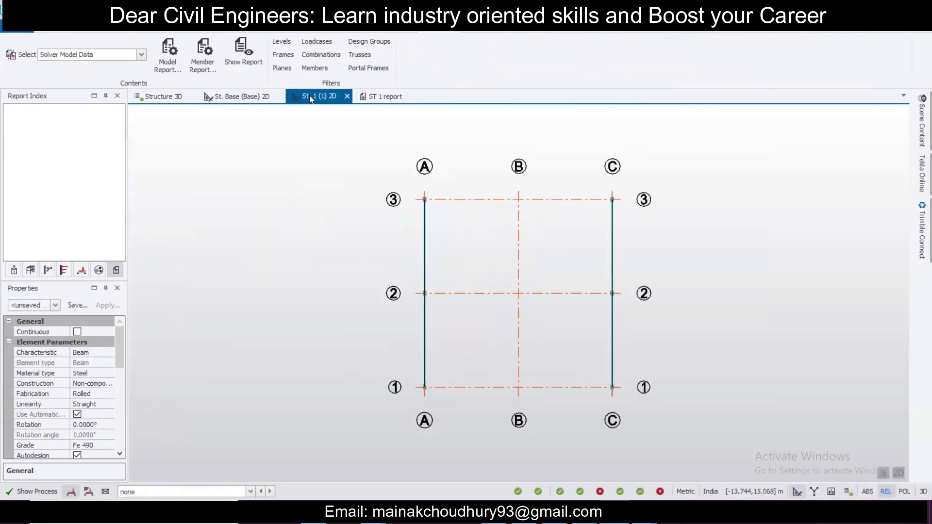
{"action": "left_click", "coordinate": [180, 97]}
{"action": "scroll", "coordinate": [527, 339], "scroll_direction": "down", "scroll_amount": 5}
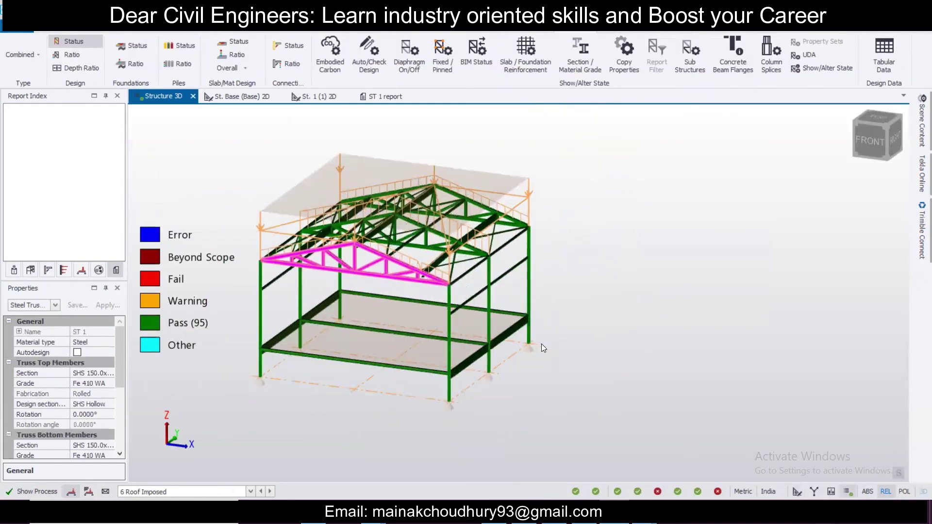